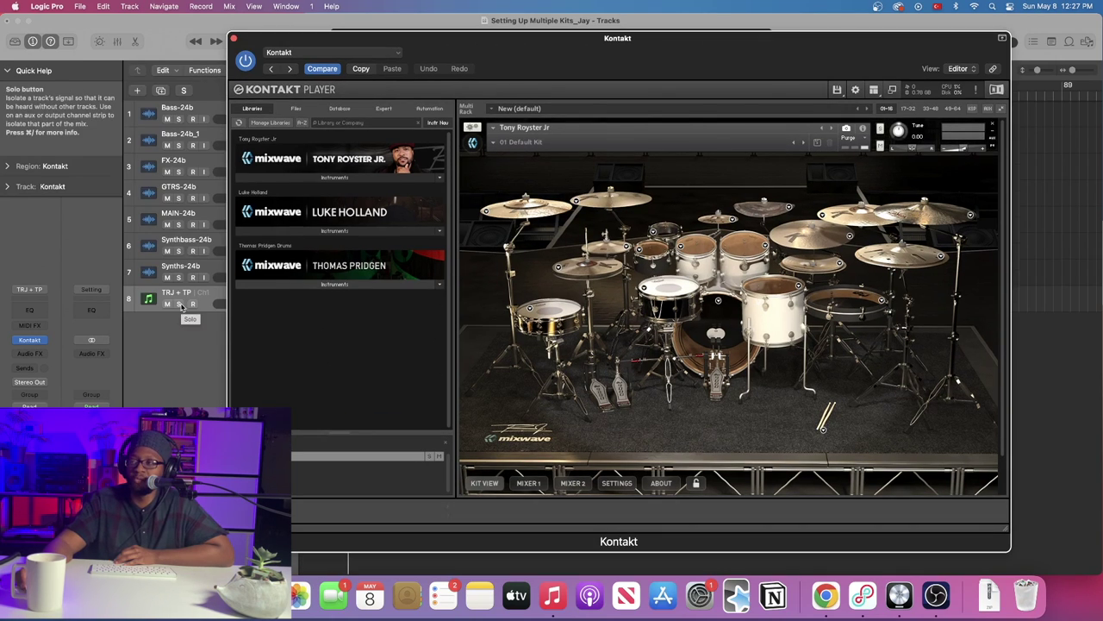
Solo the TRJ + TP track and switch the Tony Royster Jr kit's main snare to the Galaxy Snare.
{"action": "left_click", "coordinate": [179, 305]}
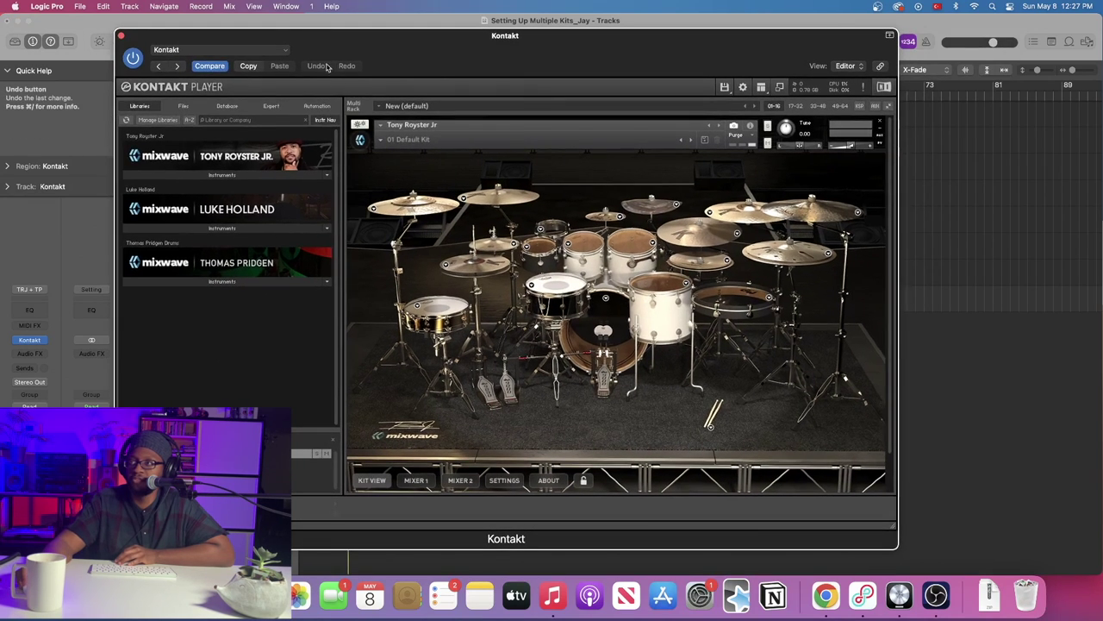
{"action": "left_click_drag", "start_coordinate": [388, 38], "coordinate": [359, 39]}
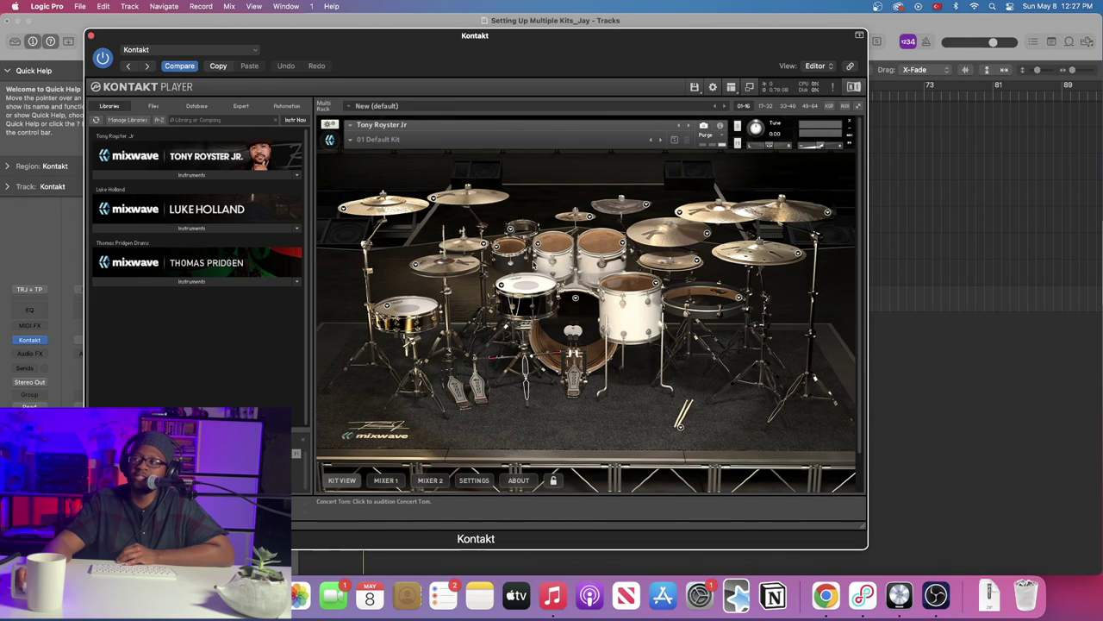
{"action": "right_click", "coordinate": [505, 290]}
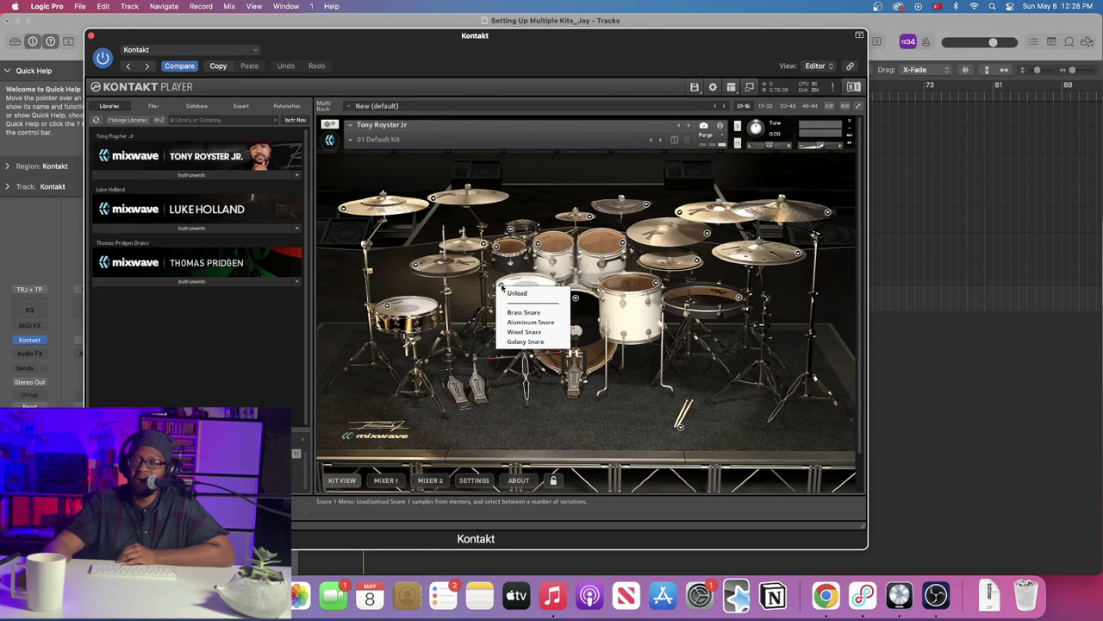
{"action": "left_click", "coordinate": [525, 341]}
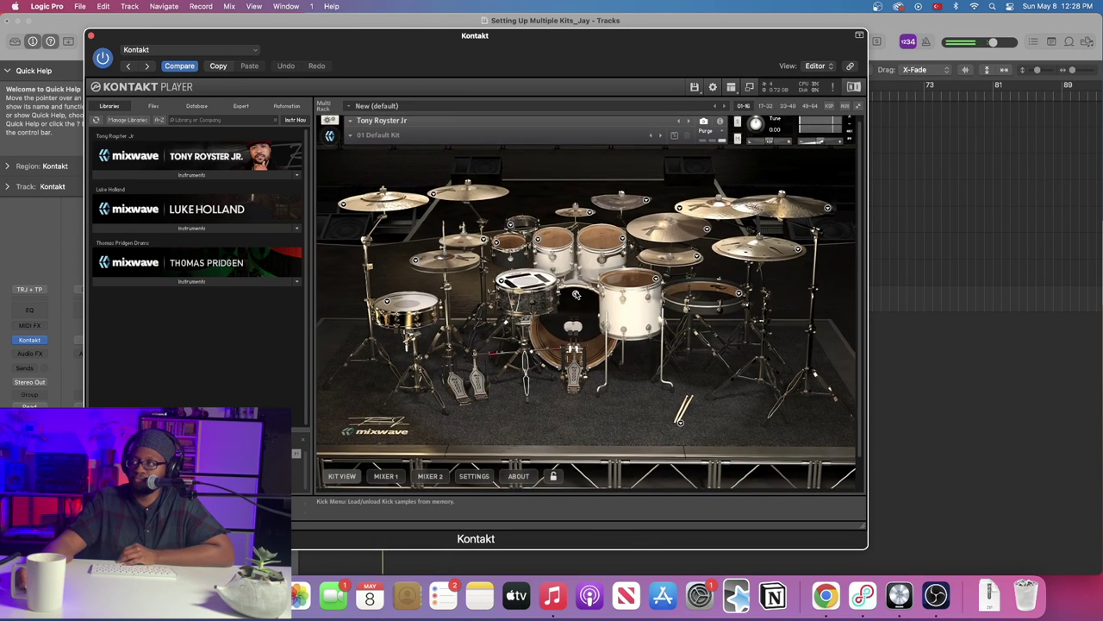
Unload the kick samples from the Tony Royster Jr kit and audition the kick drum.
{"action": "left_click", "coordinate": [578, 300]}
{"action": "left_click", "coordinate": [585, 303]}
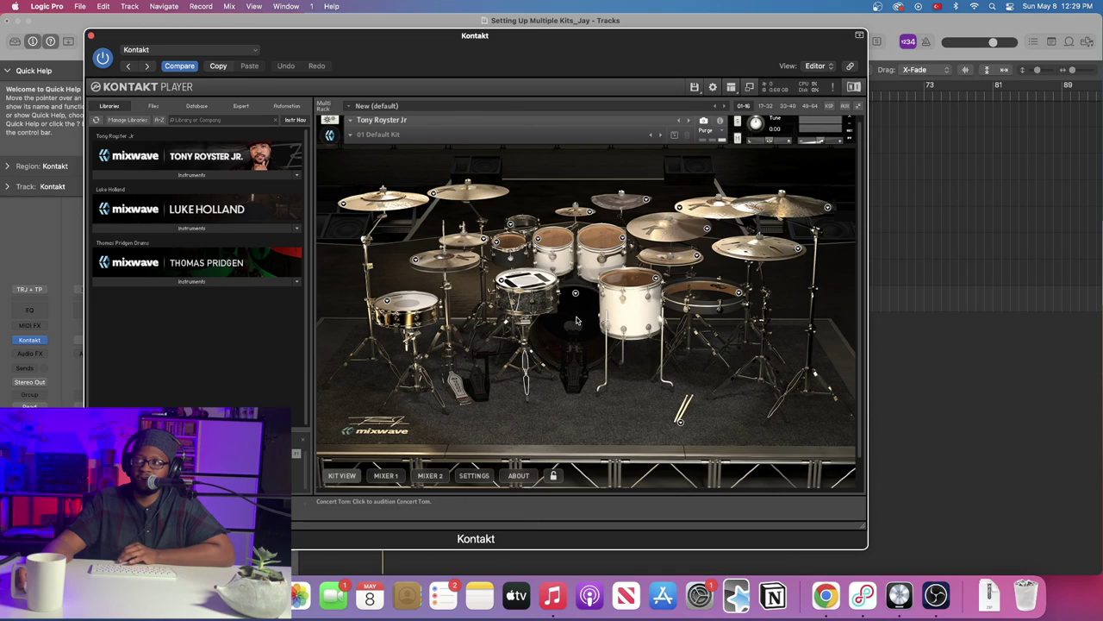
{"action": "left_click", "coordinate": [577, 325]}
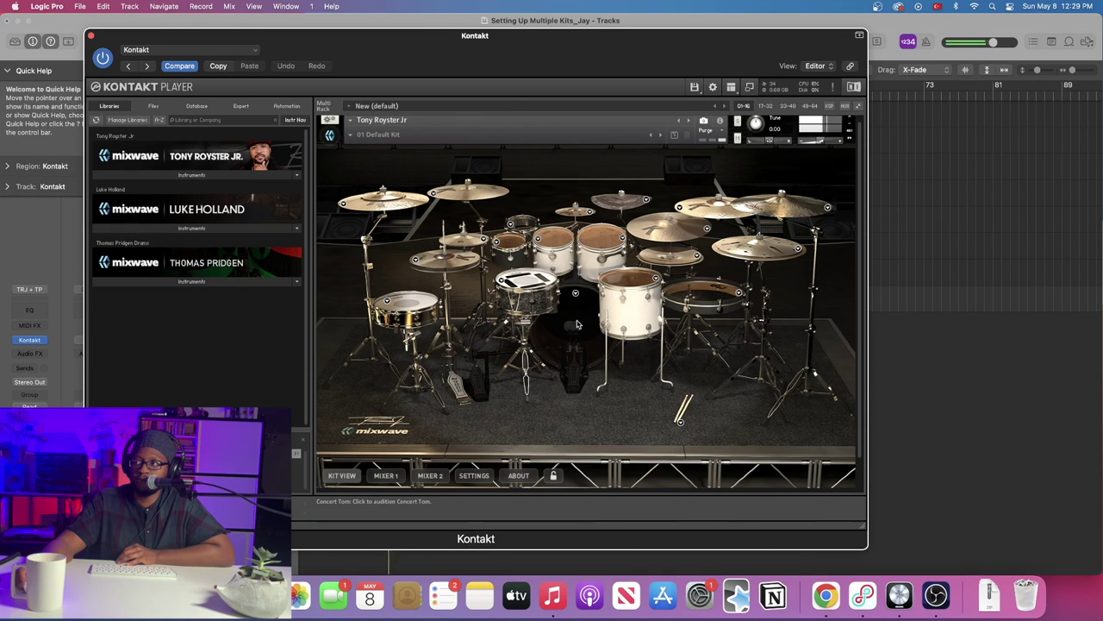
{"action": "scroll", "coordinate": [576, 324], "scroll_direction": "up", "scroll_amount": 1}
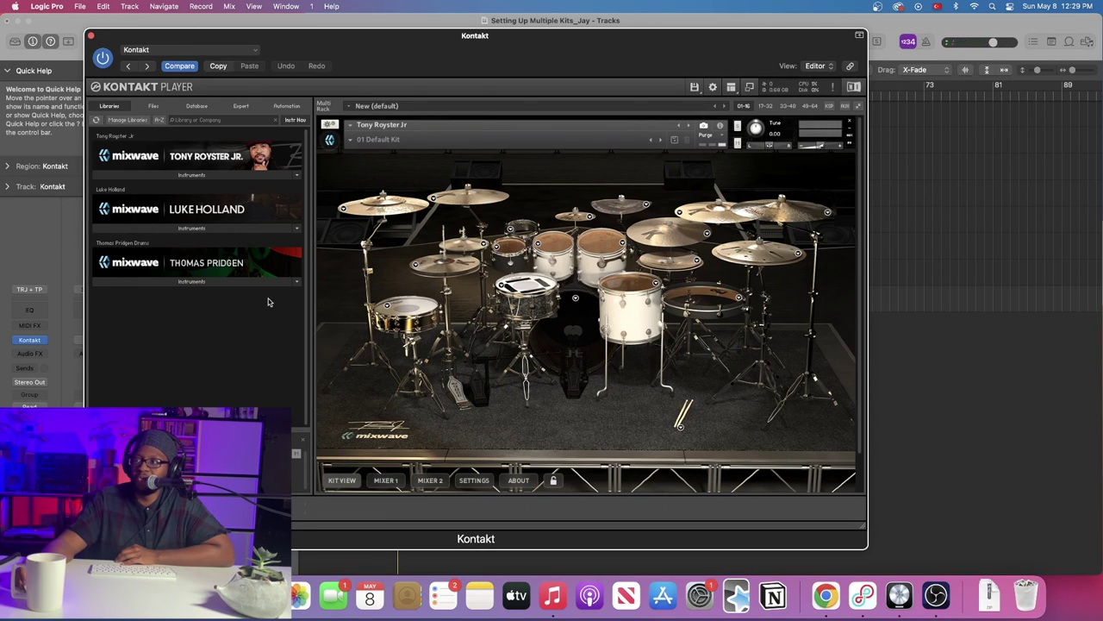
Load Thomas Pridgen Drums as a second instrument and set its MIDI channel to Port A, channel 1.
{"action": "left_click", "coordinate": [209, 282]}
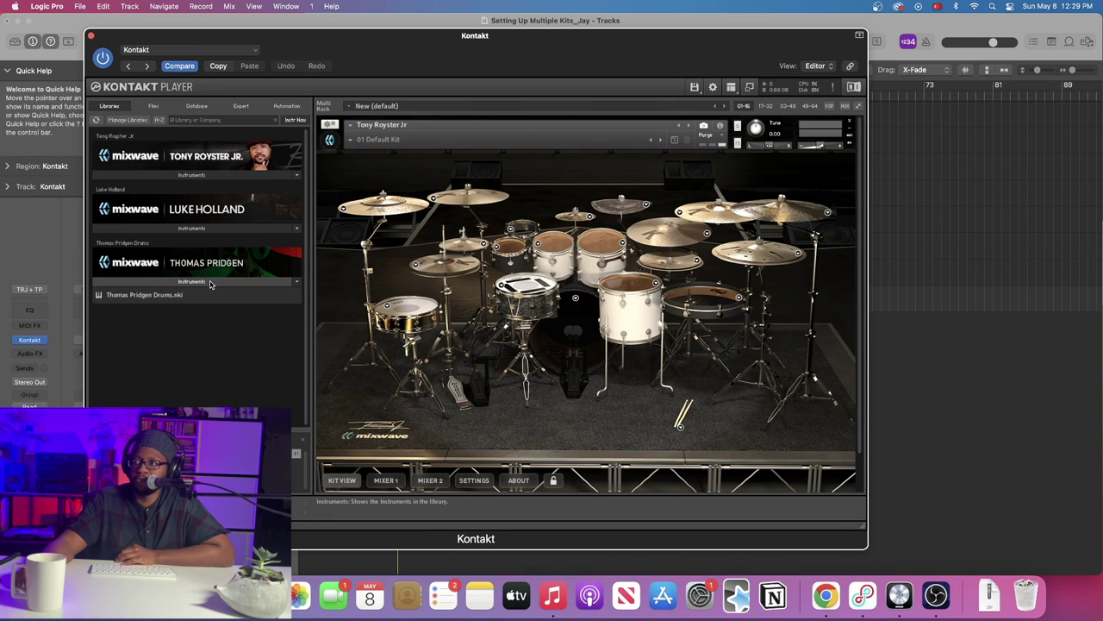
{"action": "double_click", "coordinate": [209, 294]}
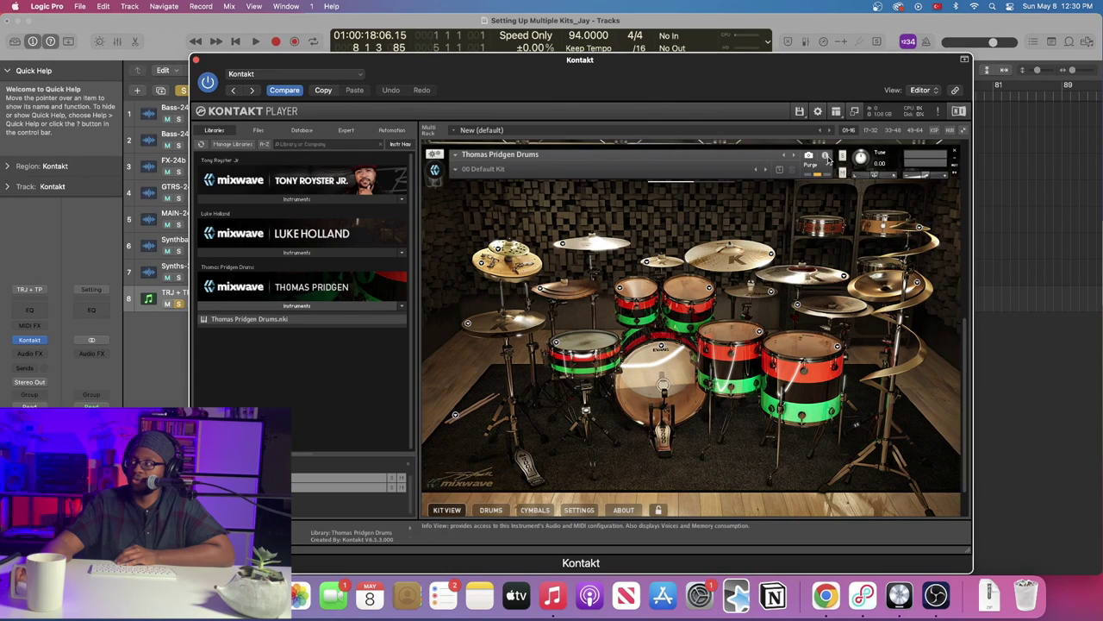
{"action": "left_click", "coordinate": [826, 157]}
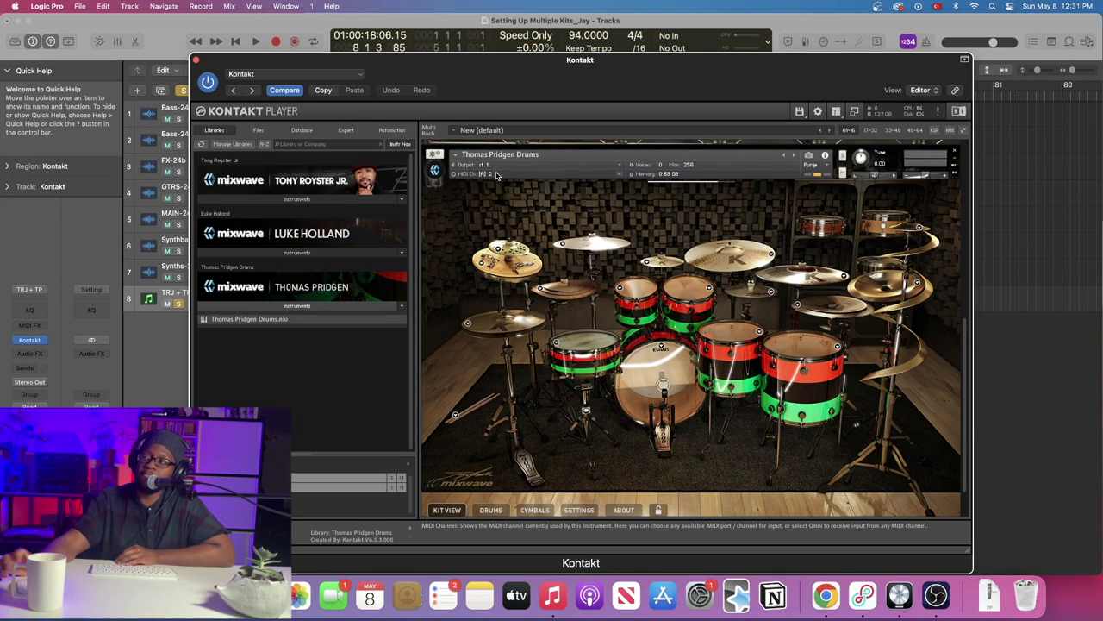
{"action": "left_click", "coordinate": [489, 175]}
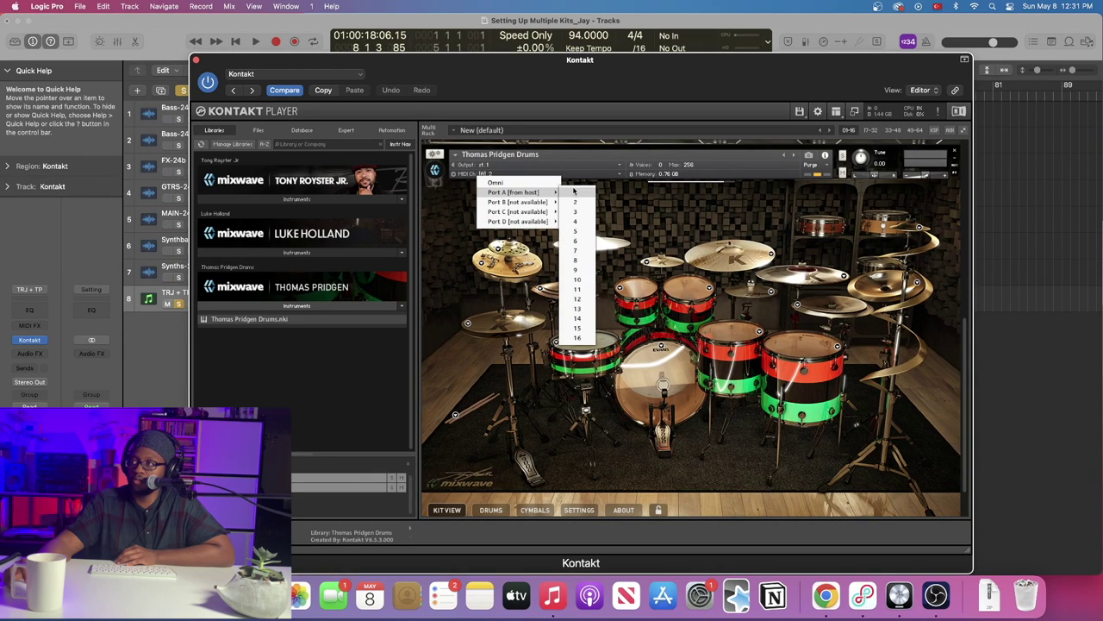
{"action": "left_click", "coordinate": [575, 193]}
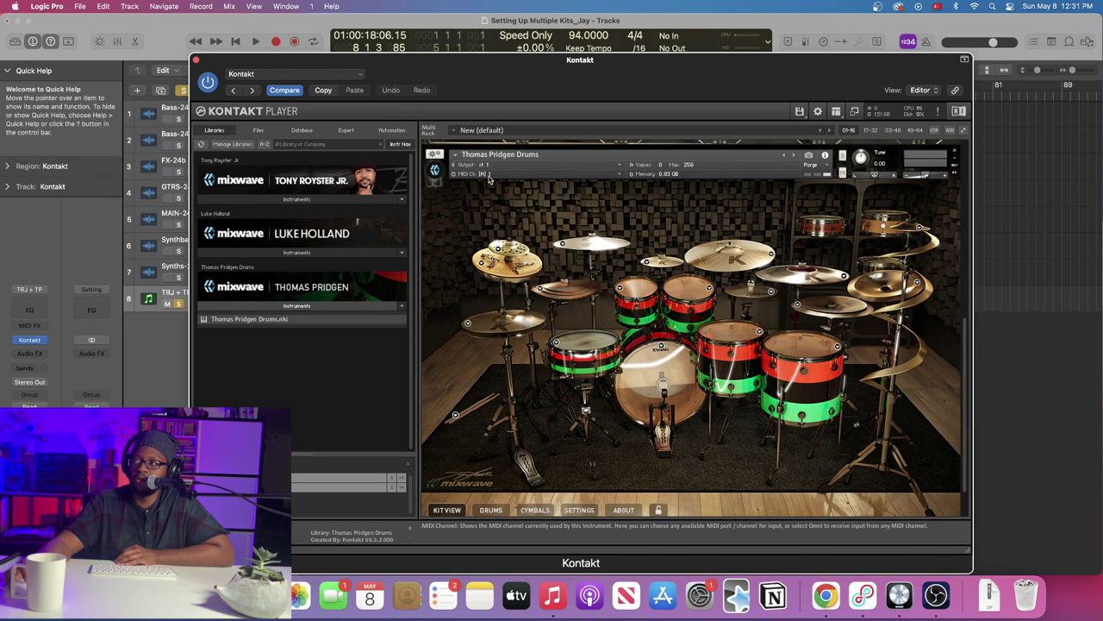
Play the drum track through both layered kits and compare the Tony Royster Jr and Thomas Pridgen kits in the rack.
{"action": "key", "text": "space"}
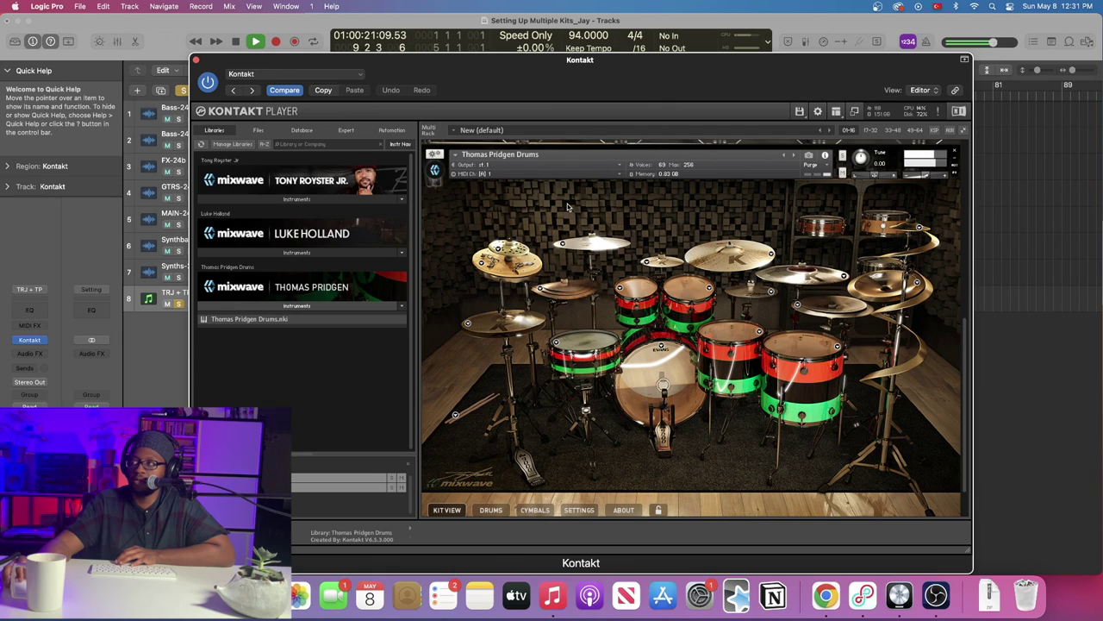
{"action": "scroll", "coordinate": [567, 203], "scroll_direction": "up", "scroll_amount": 5}
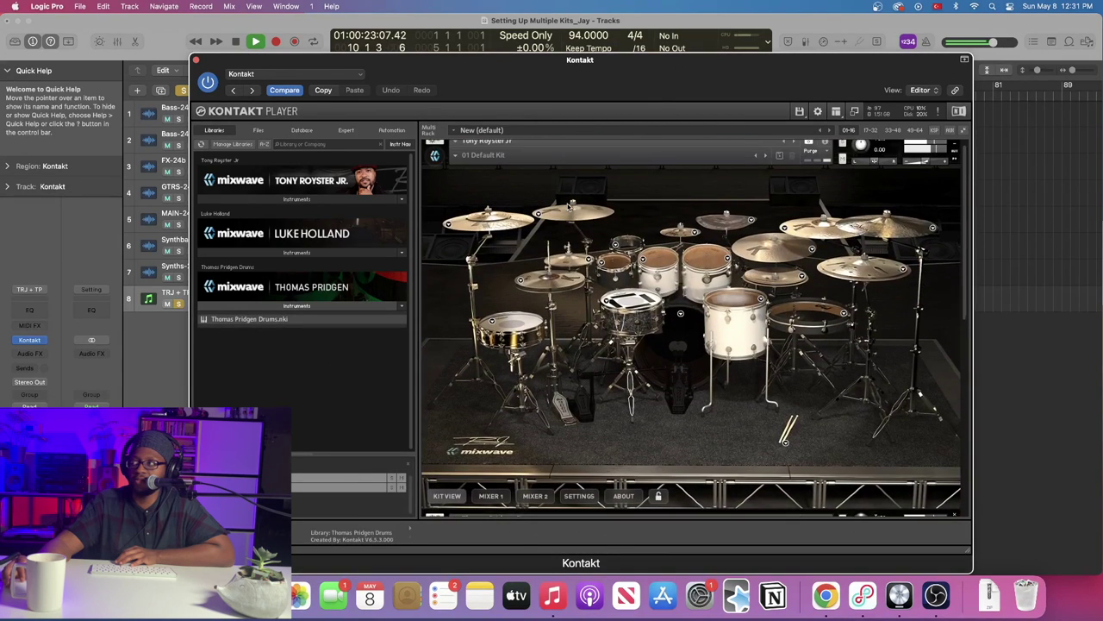
{"action": "scroll", "coordinate": [567, 205], "scroll_direction": "down", "scroll_amount": 5}
{"action": "key", "text": "space"}
{"action": "scroll", "coordinate": [567, 207], "scroll_direction": "down", "scroll_amount": 1}
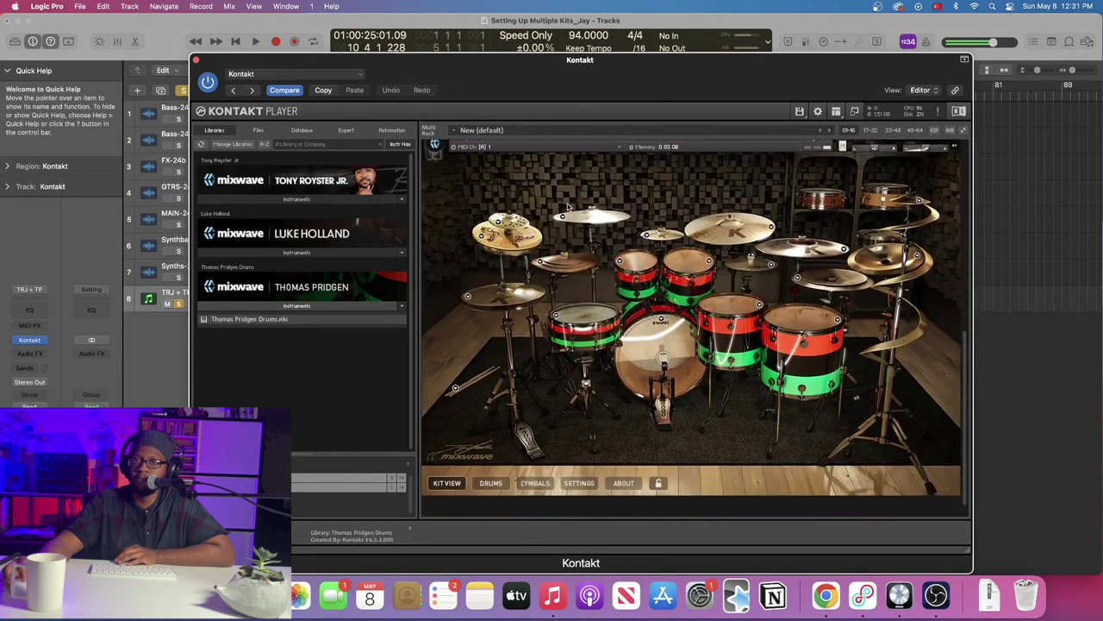
{"action": "scroll", "coordinate": [567, 207], "scroll_direction": "up", "scroll_amount": 5}
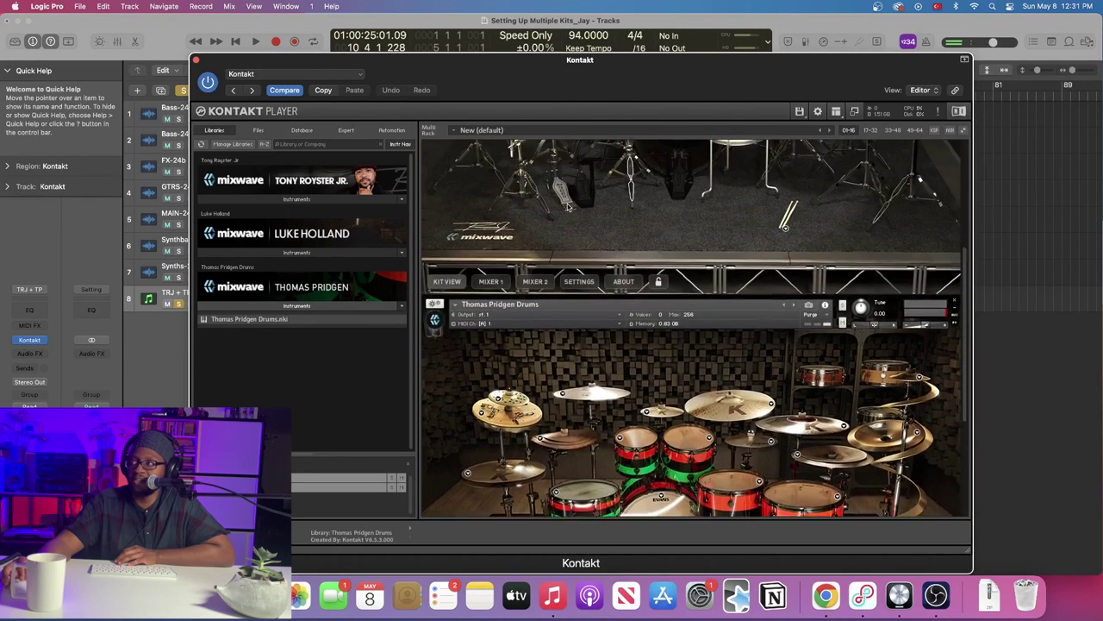
{"action": "scroll", "coordinate": [567, 205], "scroll_direction": "down", "scroll_amount": 1}
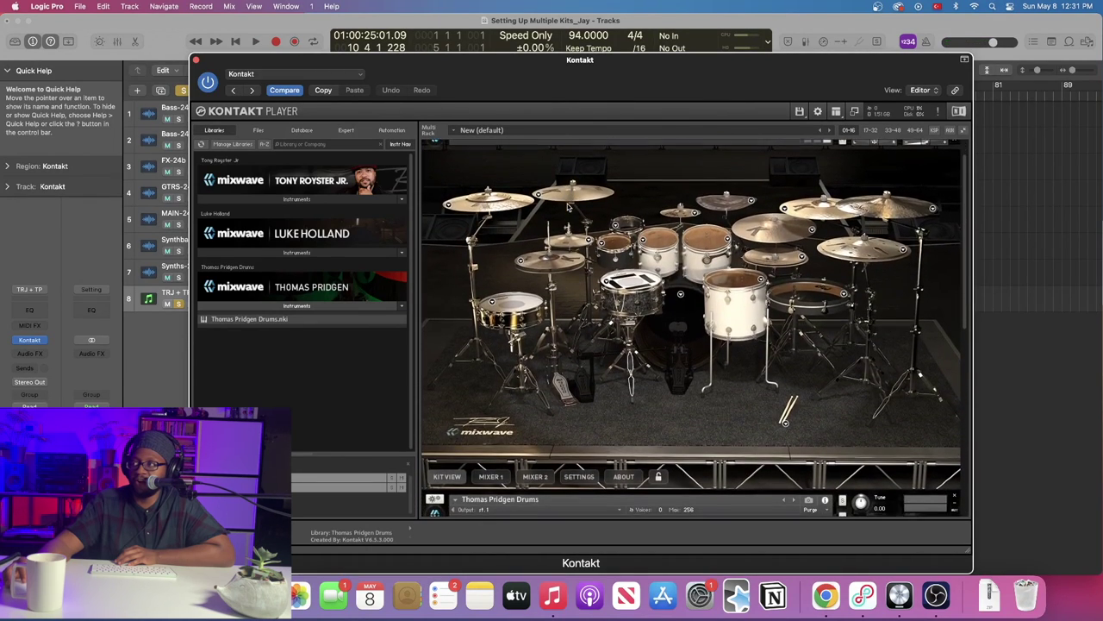
{"action": "scroll", "coordinate": [577, 237], "scroll_direction": "down", "scroll_amount": 8}
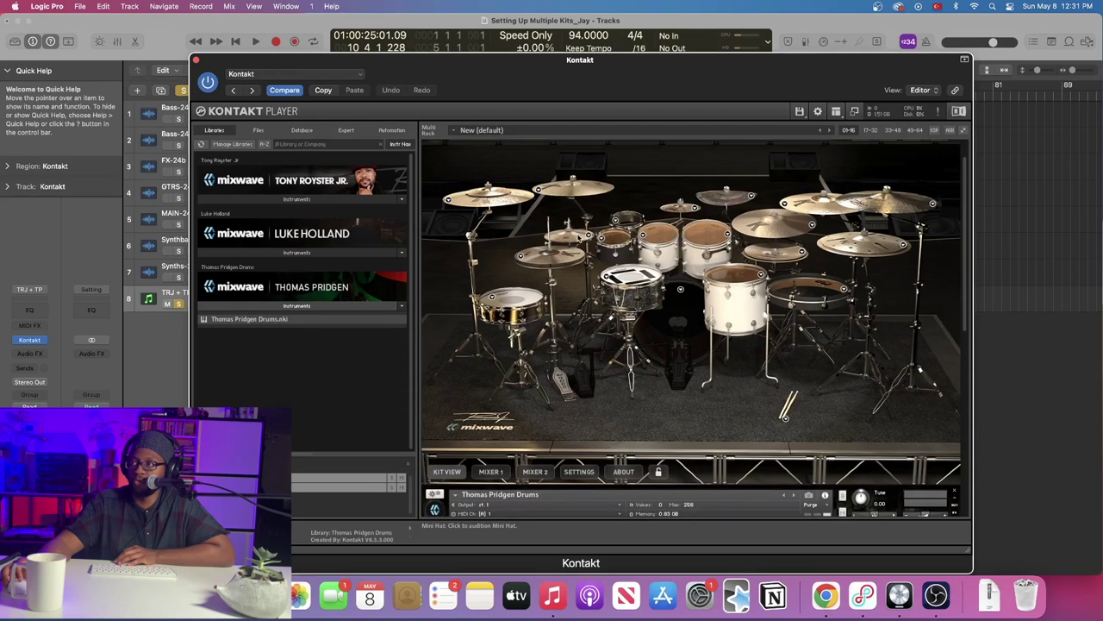
{"action": "scroll", "coordinate": [578, 237], "scroll_direction": "down", "scroll_amount": 2}
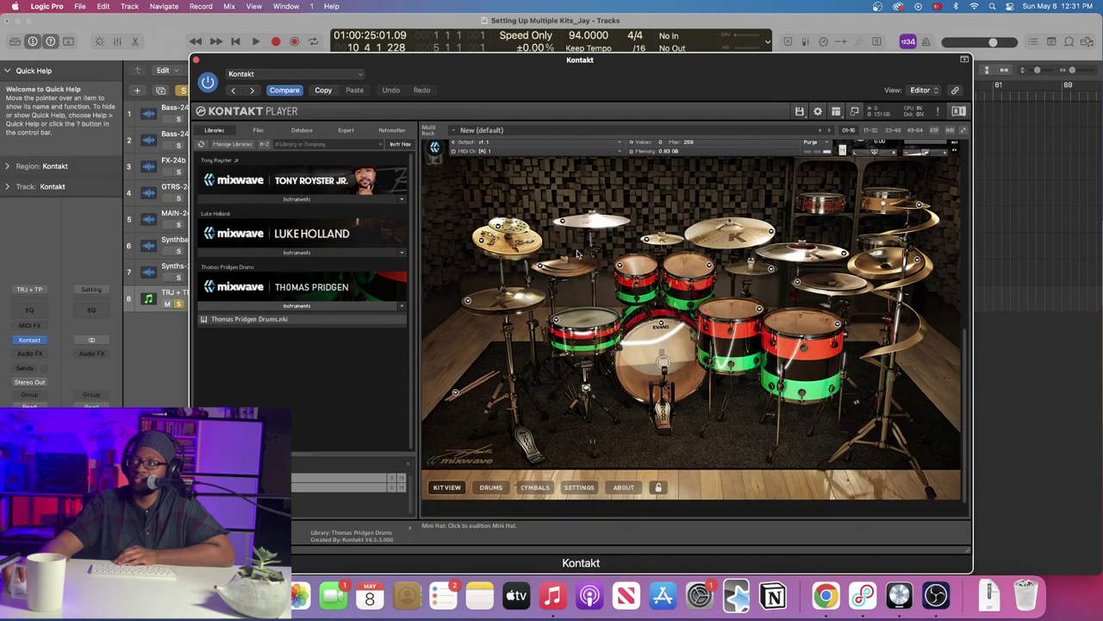
Unload the snare and the rack and floor toms from the Thomas Pridgen kit and audition the layered kits.
{"action": "right_click", "coordinate": [554, 322]}
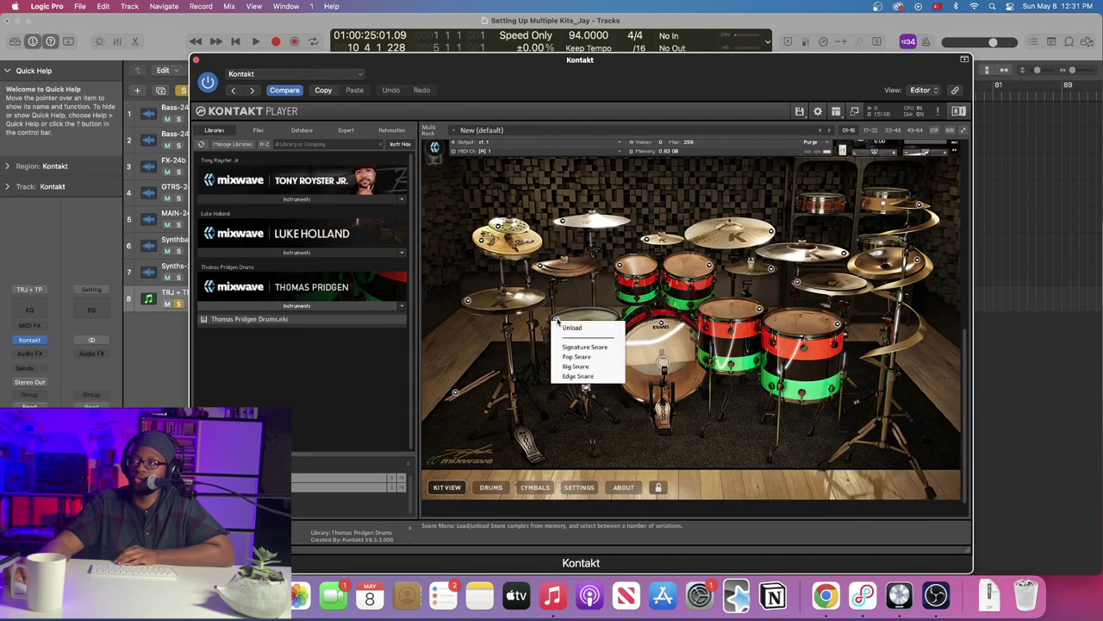
{"action": "left_click", "coordinate": [573, 327]}
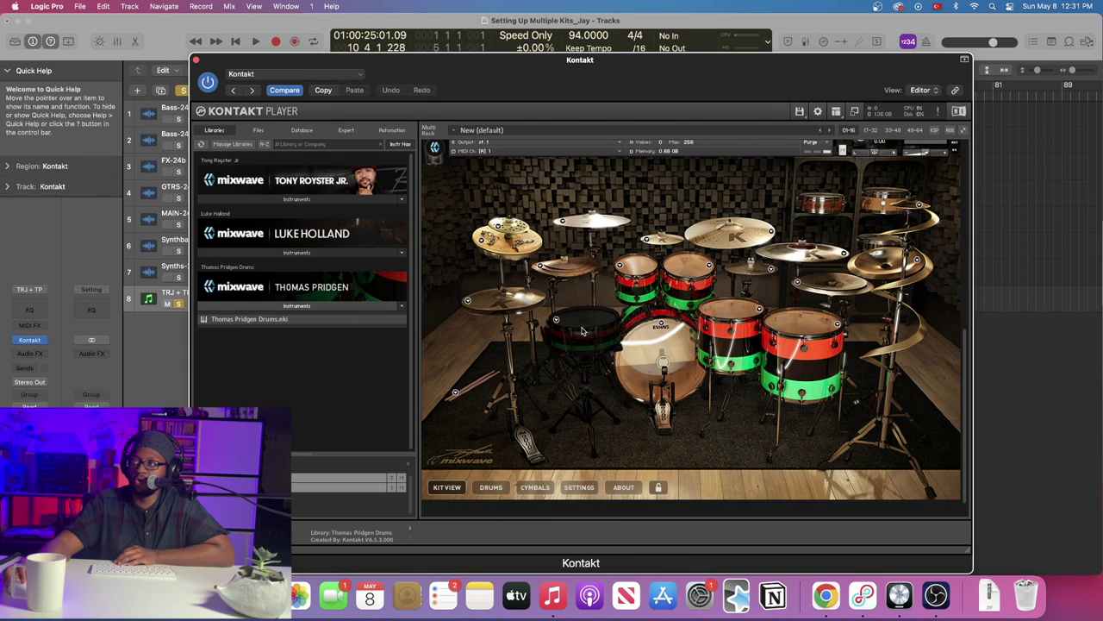
{"action": "left_click", "coordinate": [622, 268]}
{"action": "key", "text": "space"}
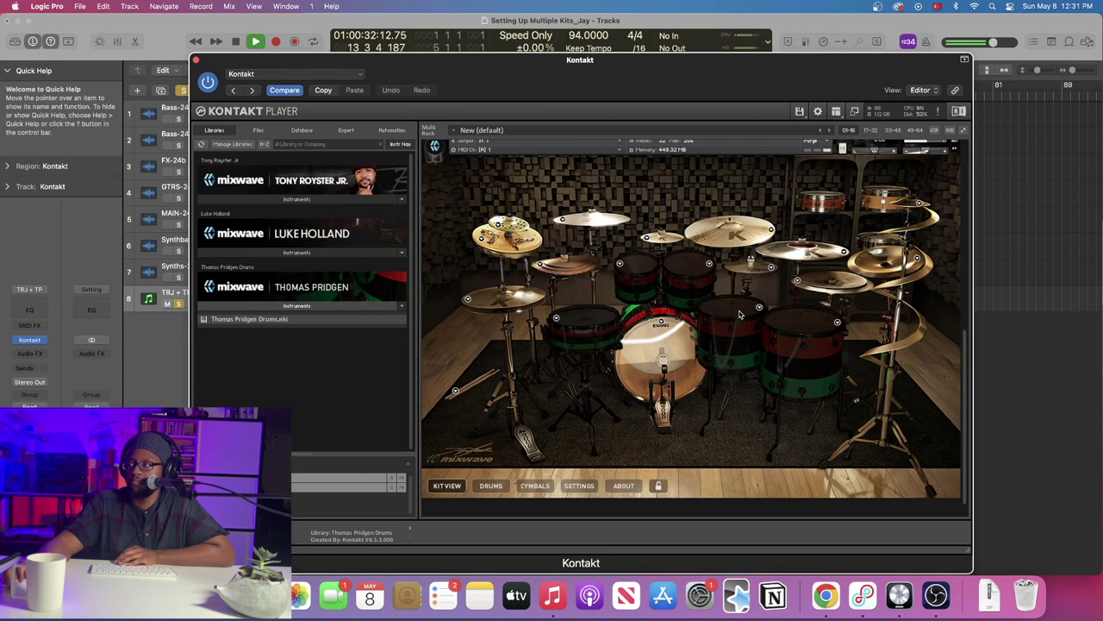
{"action": "key", "text": "space"}
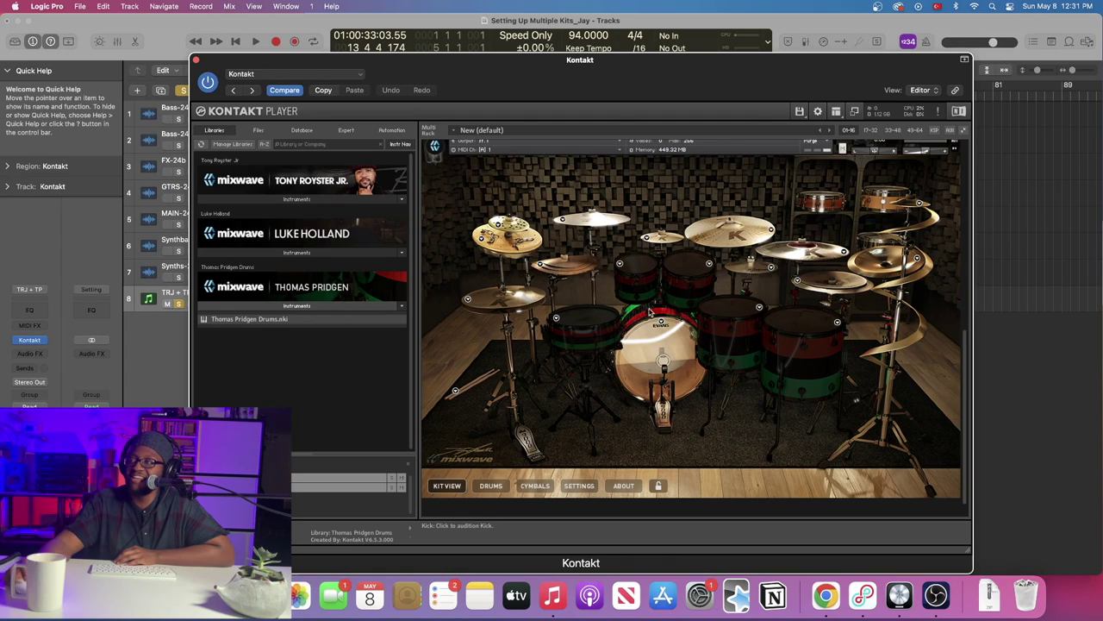
Load the Luke Holland instrument as a third kit and set its MIDI channel to Port A, channel 1.
{"action": "left_click", "coordinate": [328, 255]}
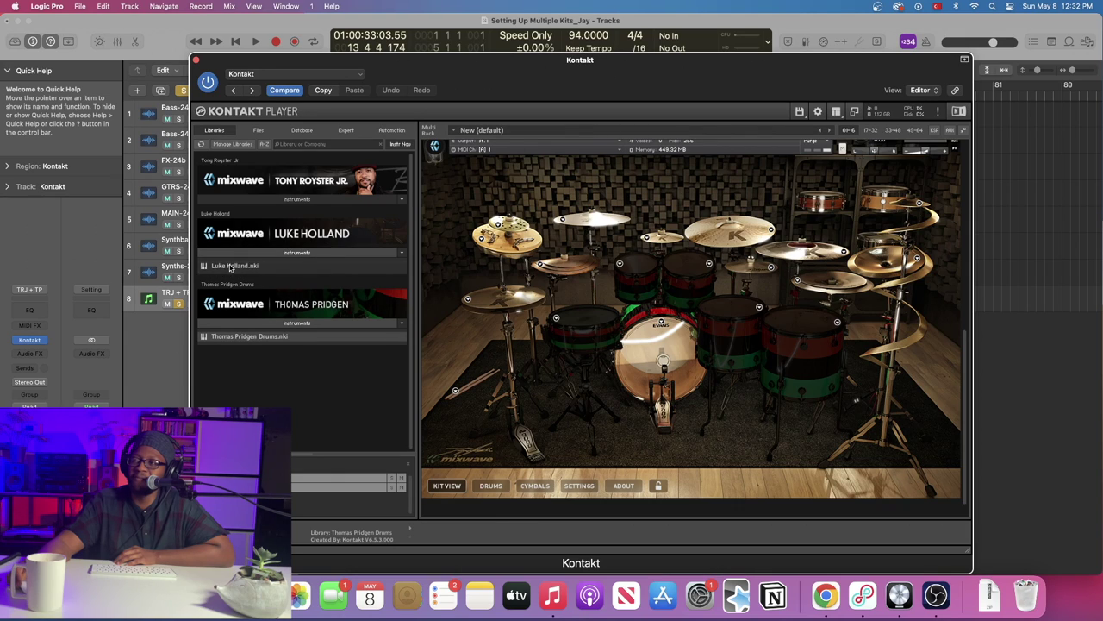
{"action": "double_click", "coordinate": [230, 268]}
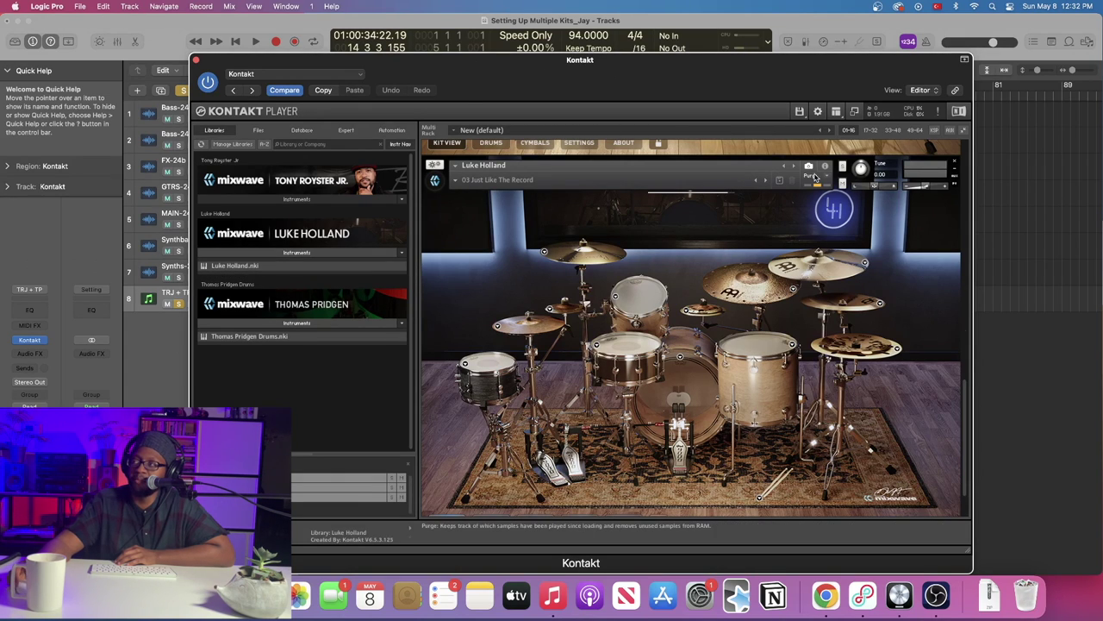
{"action": "left_click", "coordinate": [826, 168]}
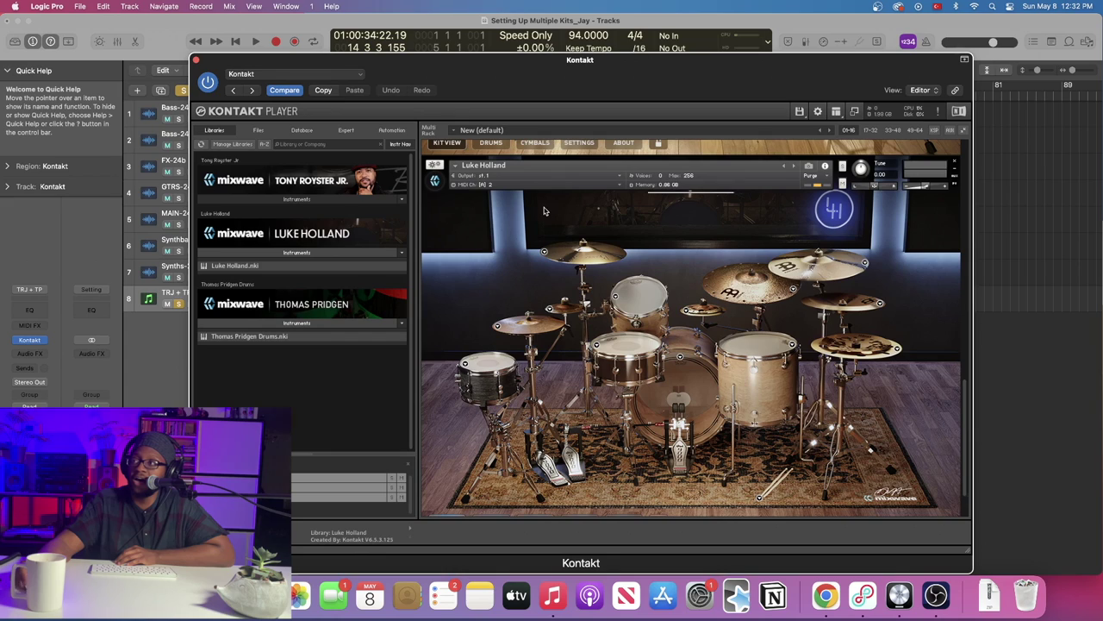
{"action": "left_click", "coordinate": [488, 186]}
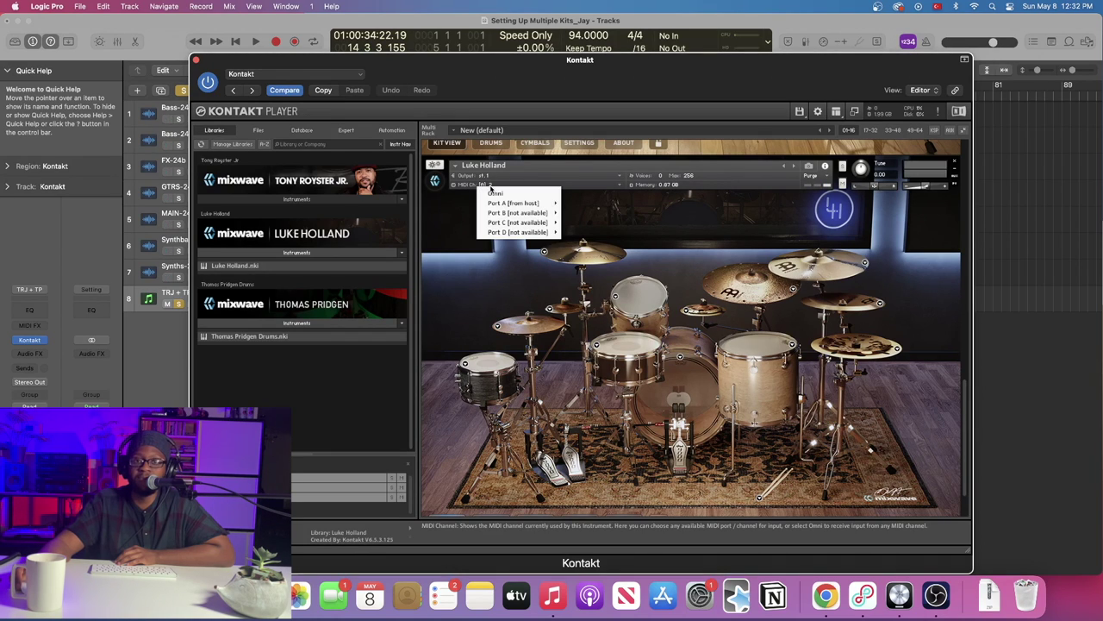
{"action": "mouse_move", "coordinate": [522, 202]}
{"action": "left_click", "coordinate": [590, 204]}
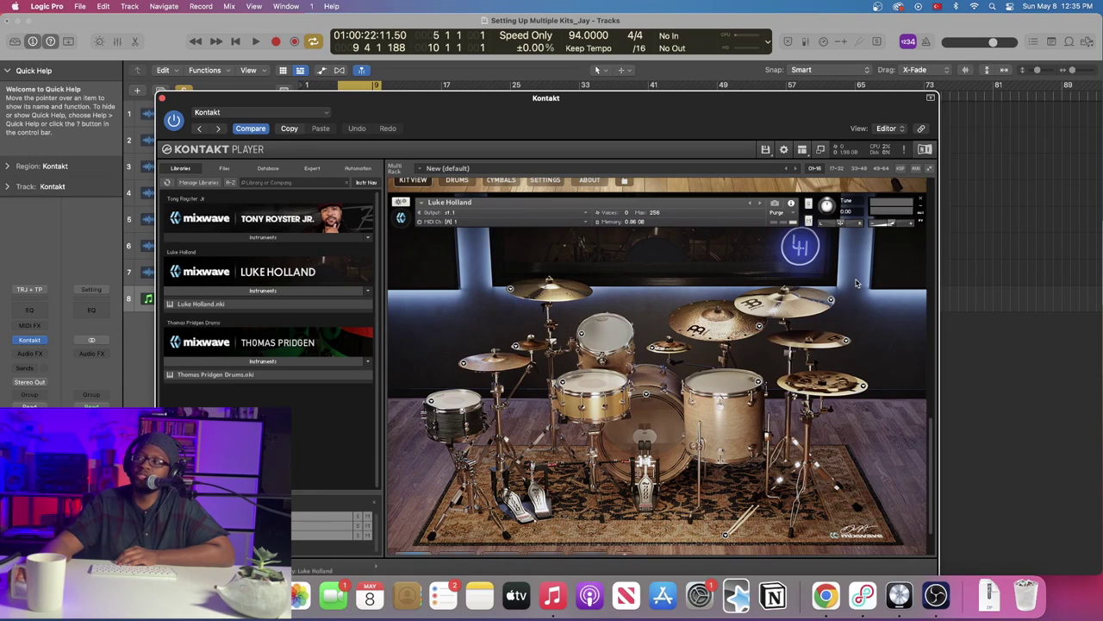
Solo the Luke Holland kit and play the looped section to hear it on its own.
{"action": "left_click", "coordinate": [809, 204]}
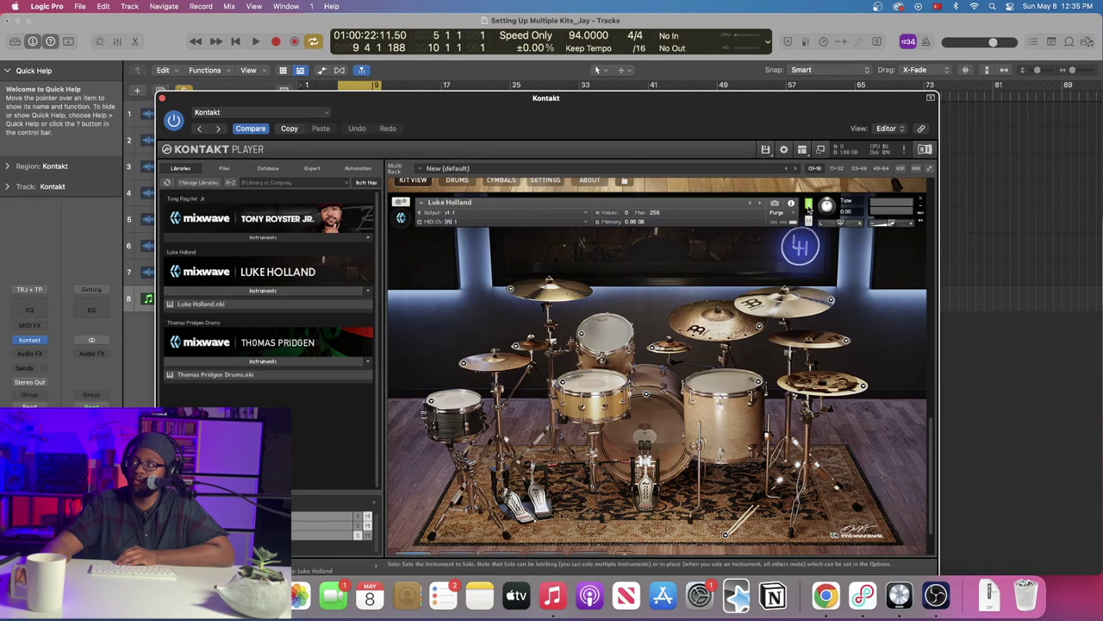
{"action": "key", "text": "space"}
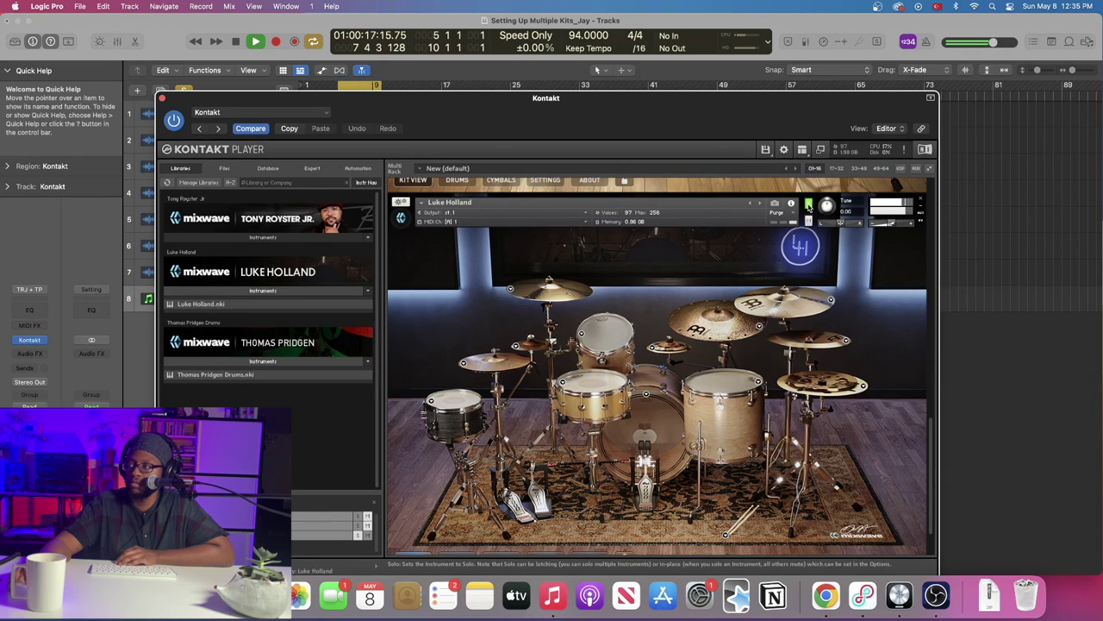
{"action": "key", "text": "space"}
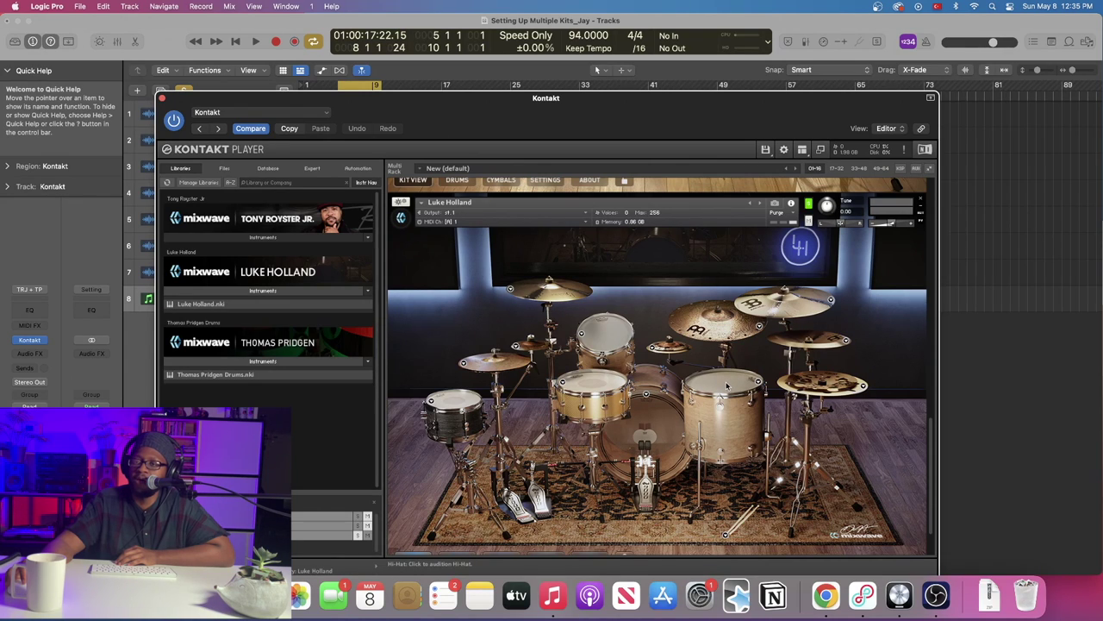
Review the Luke Holland and Tony Royster Jr kits in the rack and listen to them layered during playback.
{"action": "scroll", "coordinate": [727, 385], "scroll_direction": "up", "scroll_amount": 1}
{"action": "scroll", "coordinate": [593, 391], "scroll_direction": "down", "scroll_amount": 1}
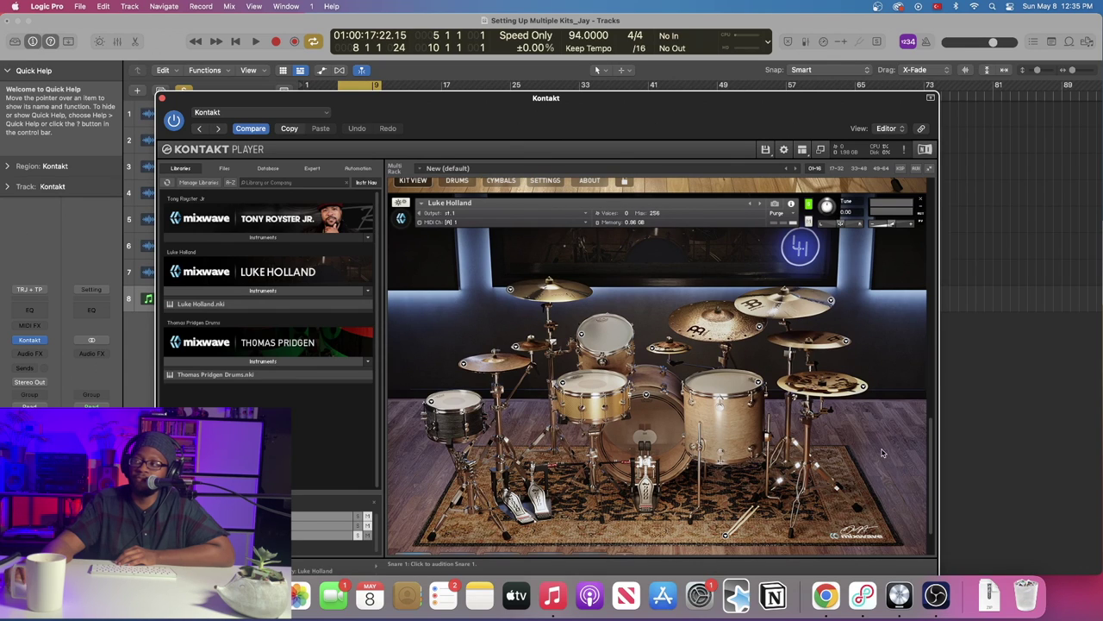
{"action": "left_click_drag", "start_coordinate": [931, 463], "coordinate": [917, 191]}
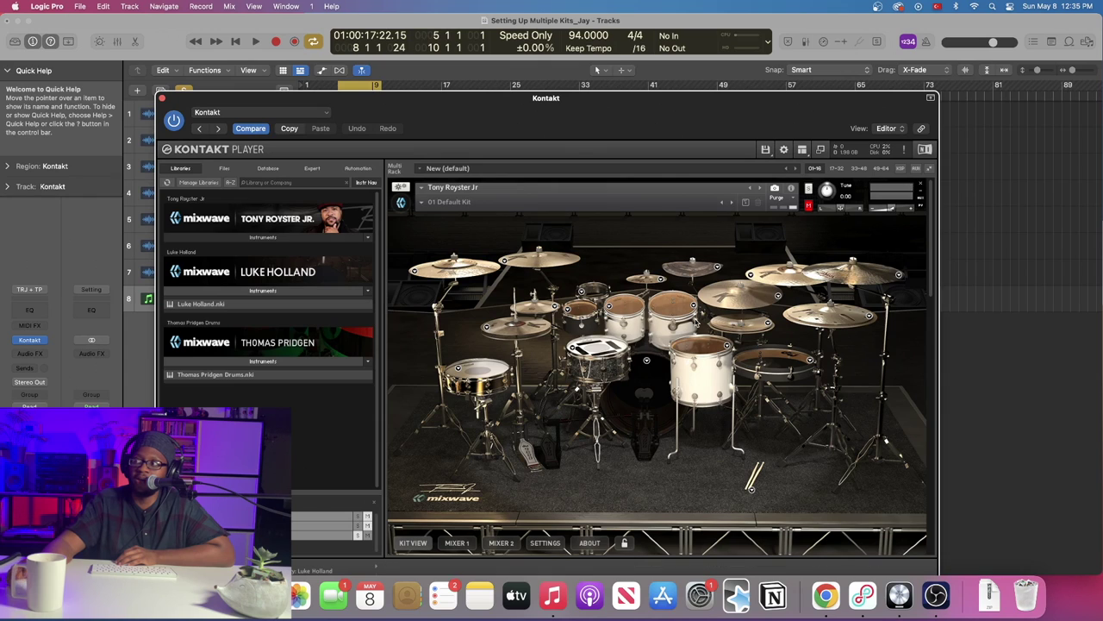
{"action": "left_click_drag", "start_coordinate": [931, 222], "coordinate": [924, 466]}
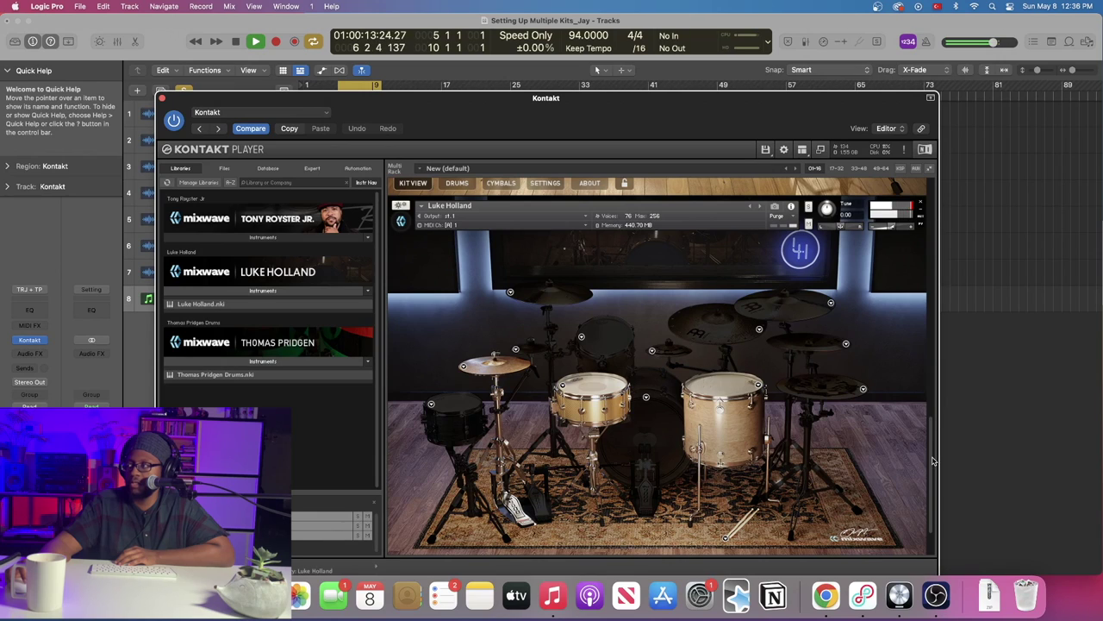
{"action": "left_click_drag", "start_coordinate": [933, 461], "coordinate": [909, 227]}
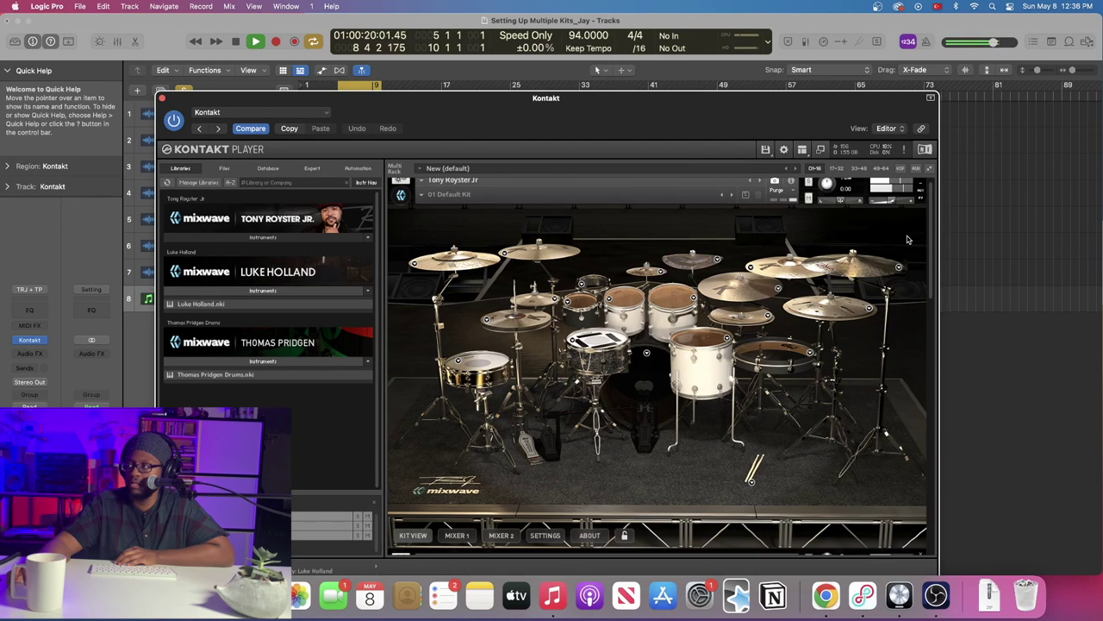
Stop playback and unload the floor tom from the Tony Royster Jr kit.
{"action": "key", "text": "space"}
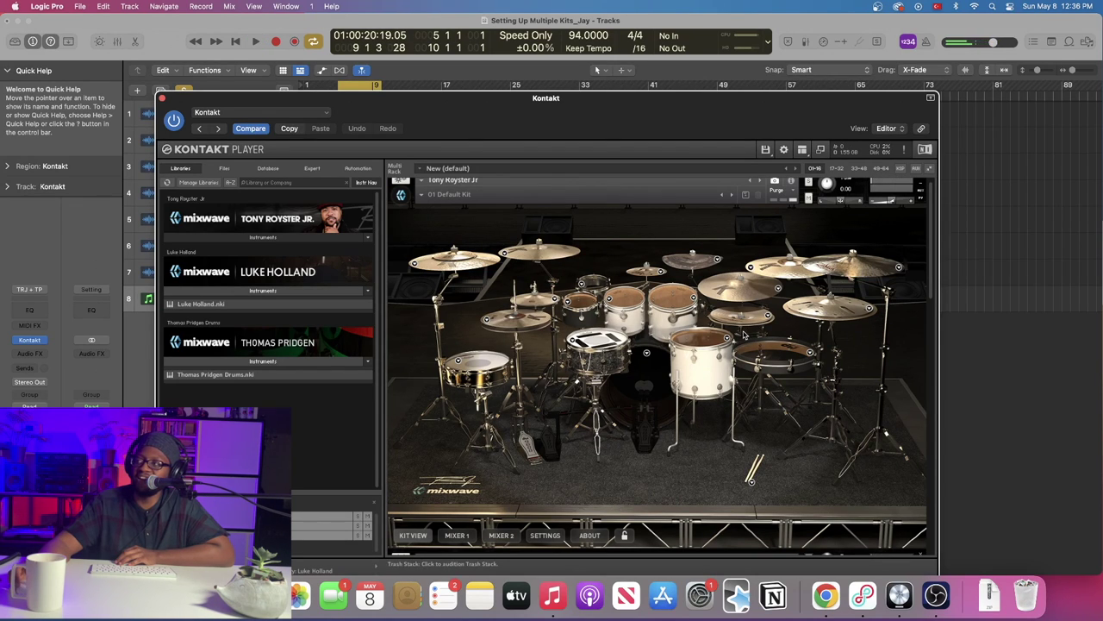
{"action": "scroll", "coordinate": [747, 333], "scroll_direction": "down", "scroll_amount": 10}
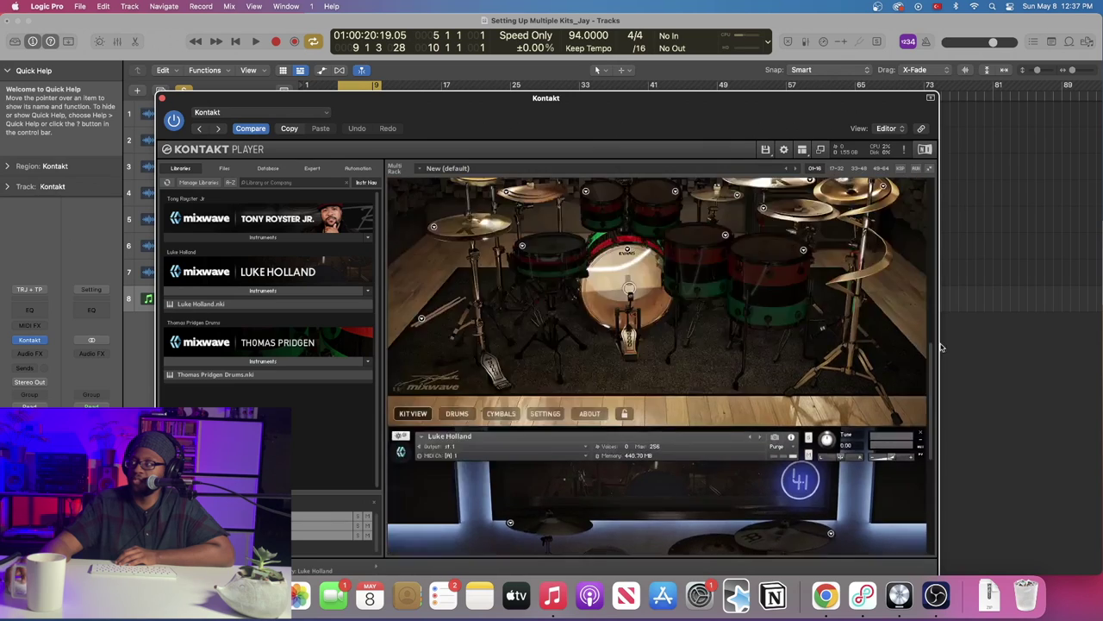
{"action": "left_click_drag", "start_coordinate": [941, 348], "coordinate": [938, 189]}
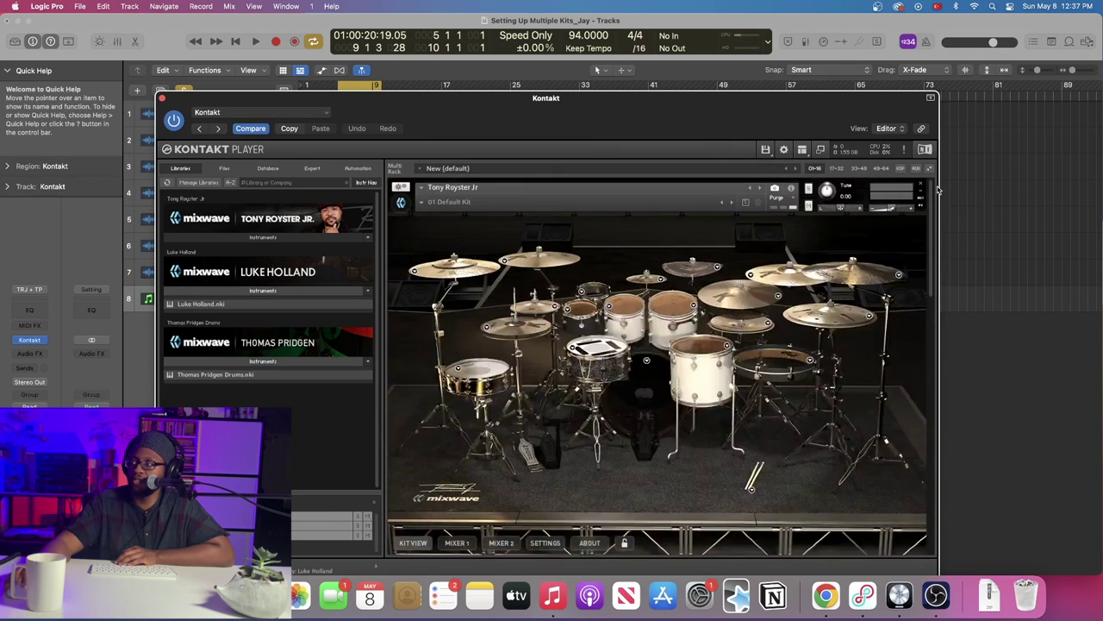
{"action": "right_click", "coordinate": [726, 349]}
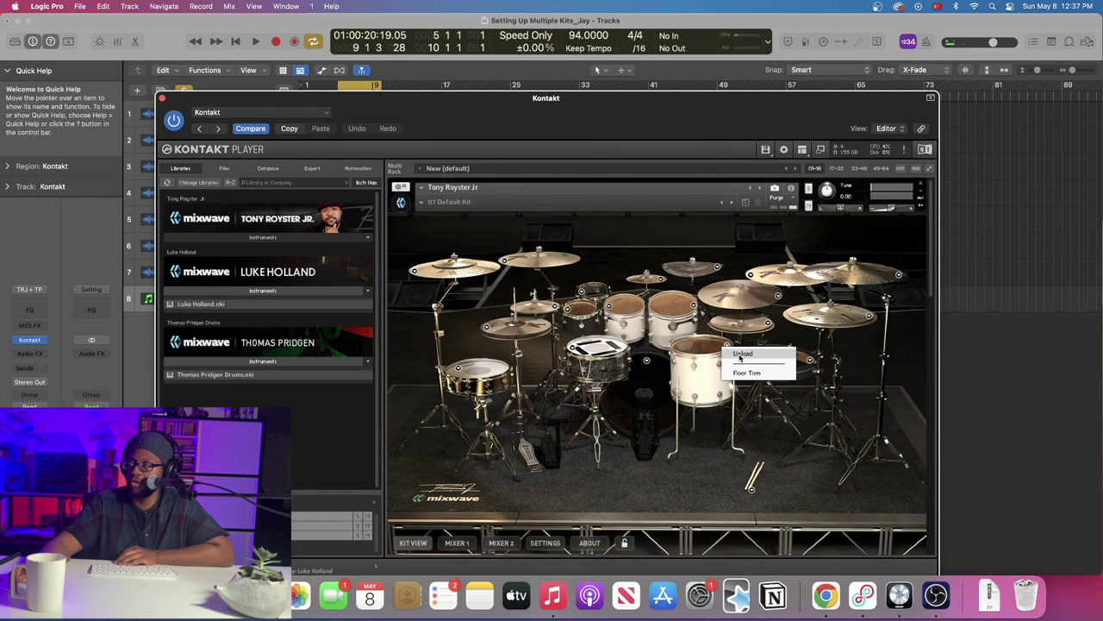
{"action": "left_click", "coordinate": [728, 354]}
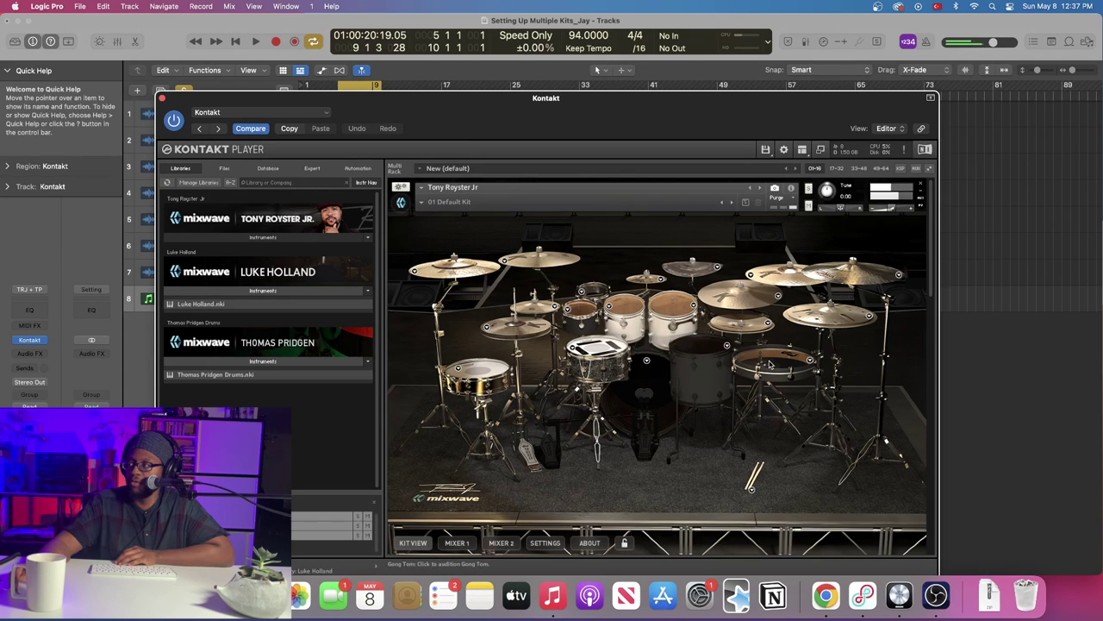
Check the gong tom's options in the Tony Royster Jr kit and play the looped section to audition the layered kits.
{"action": "right_click", "coordinate": [809, 361]}
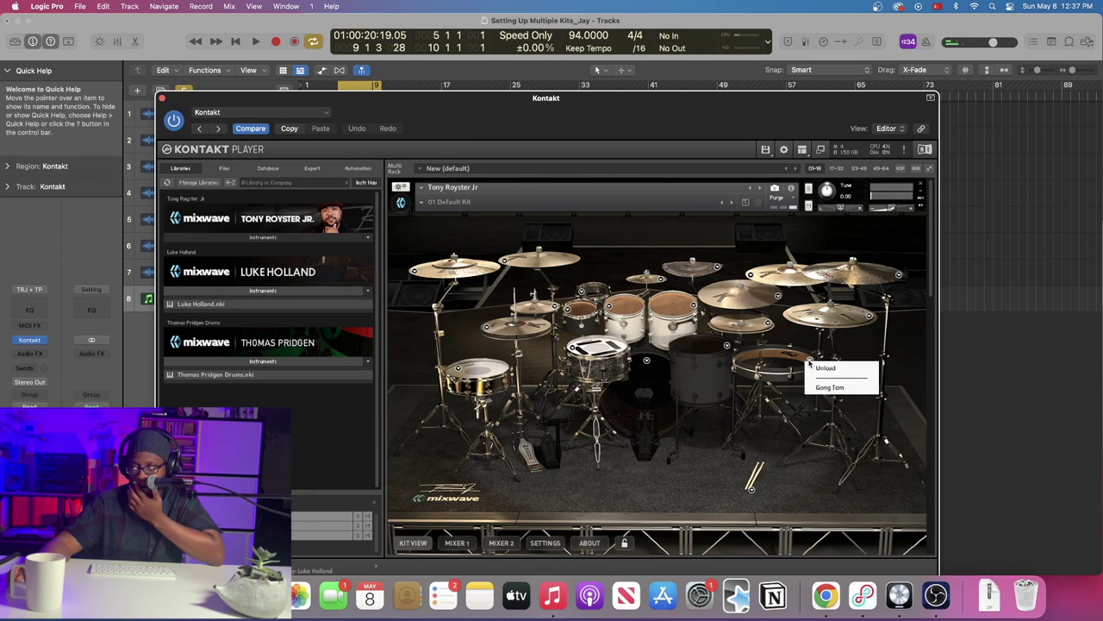
{"action": "left_click", "coordinate": [808, 361]}
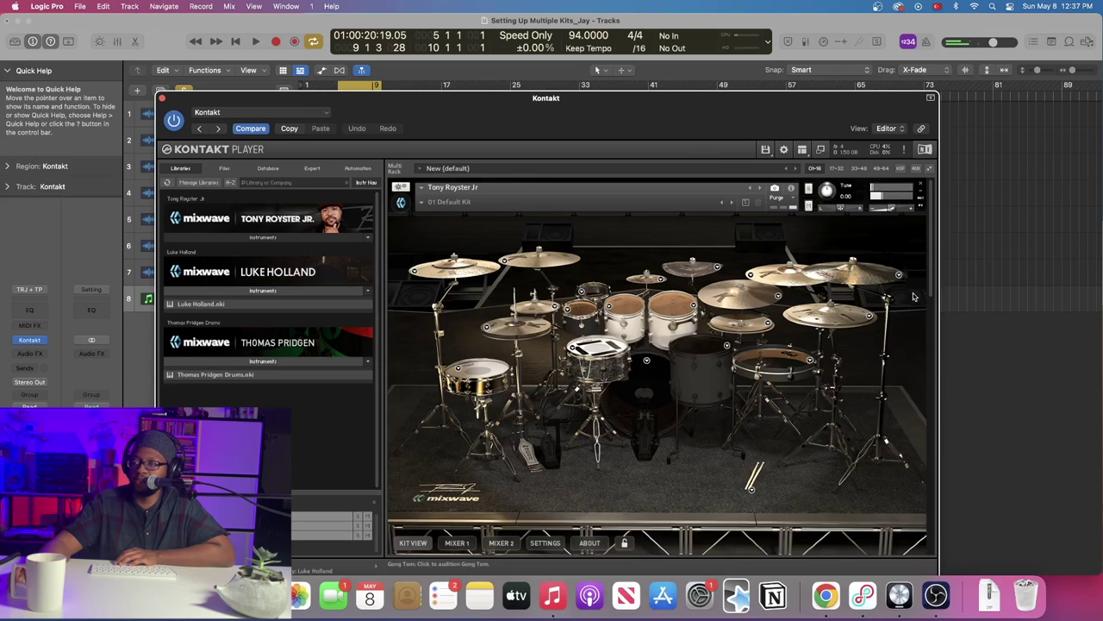
{"action": "key", "text": "space"}
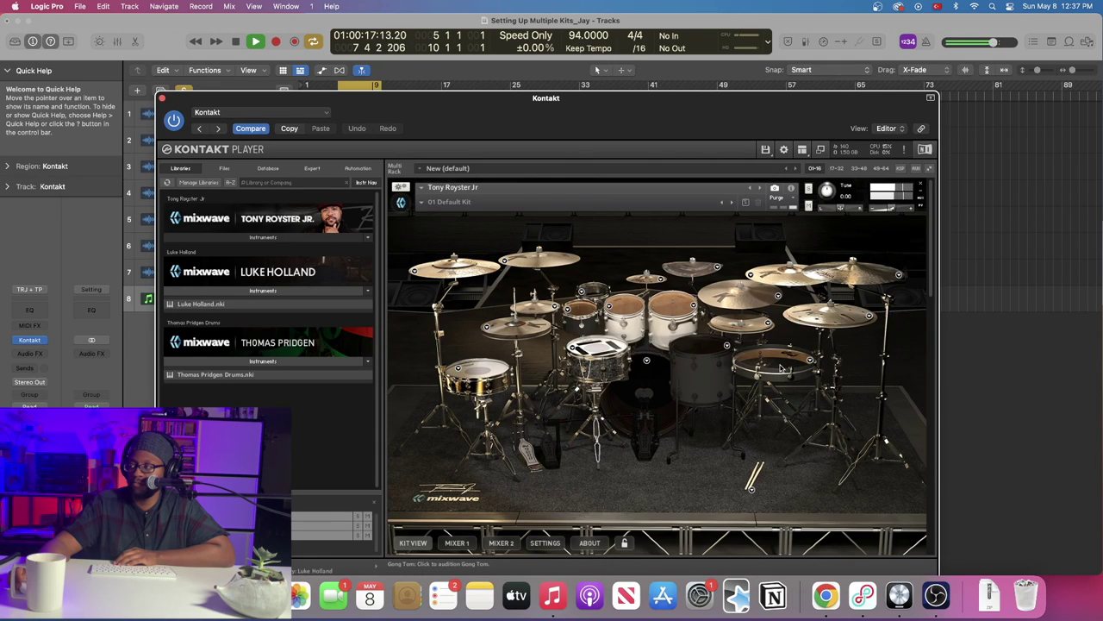
{"action": "key", "text": "space"}
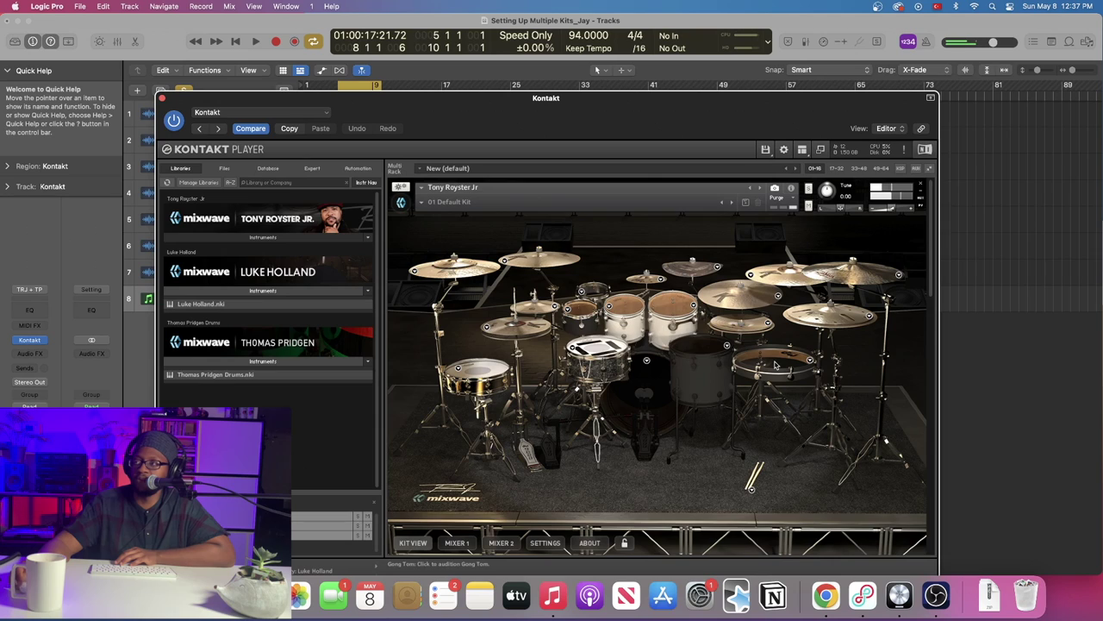
Lower the Snare 1 volume in the Luke Holland drum mixer and audition the new balance with the loop.
{"action": "scroll", "coordinate": [930, 309], "scroll_direction": "down", "scroll_amount": 2}
{"action": "left_click_drag", "start_coordinate": [931, 308], "coordinate": [931, 512]}
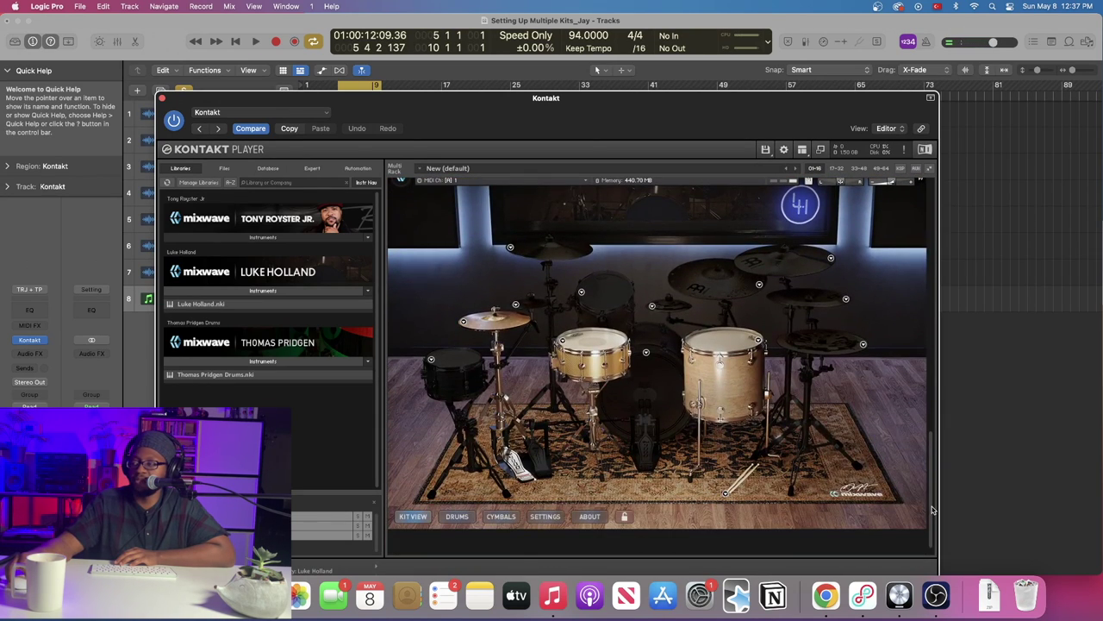
{"action": "scroll", "coordinate": [543, 366], "scroll_direction": "up", "scroll_amount": 5}
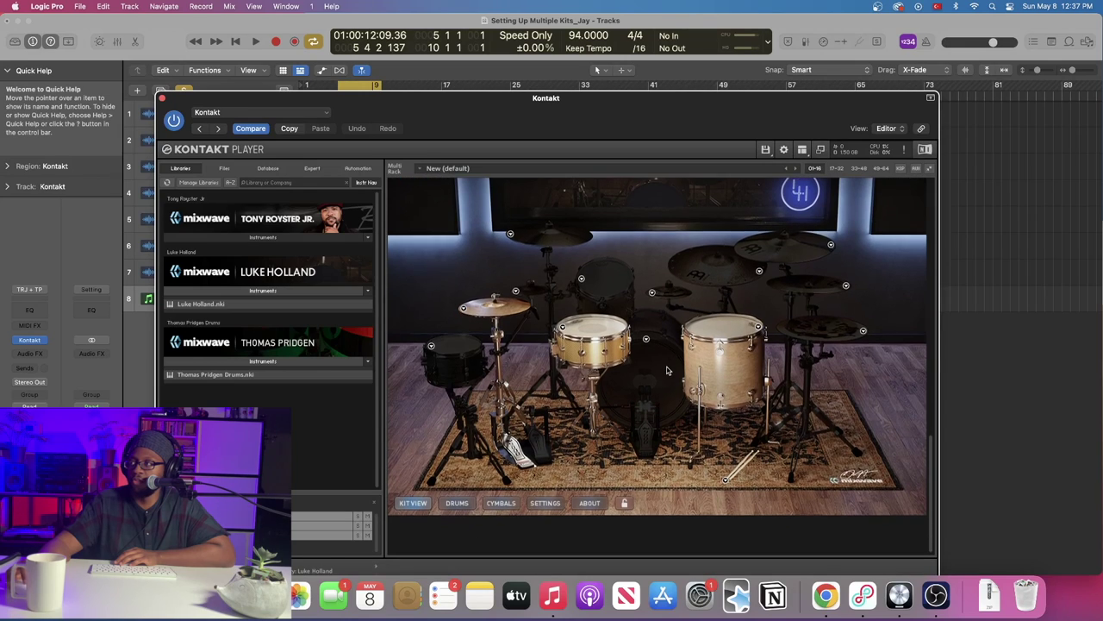
{"action": "scroll", "coordinate": [570, 375], "scroll_direction": "down", "scroll_amount": 3}
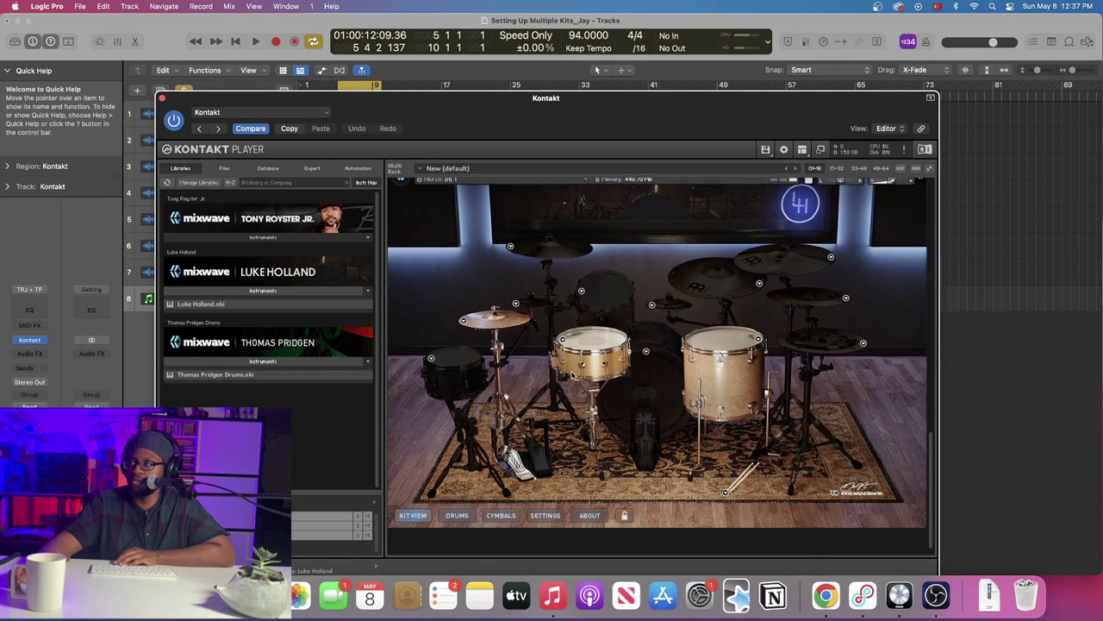
{"action": "left_click", "coordinate": [460, 514]}
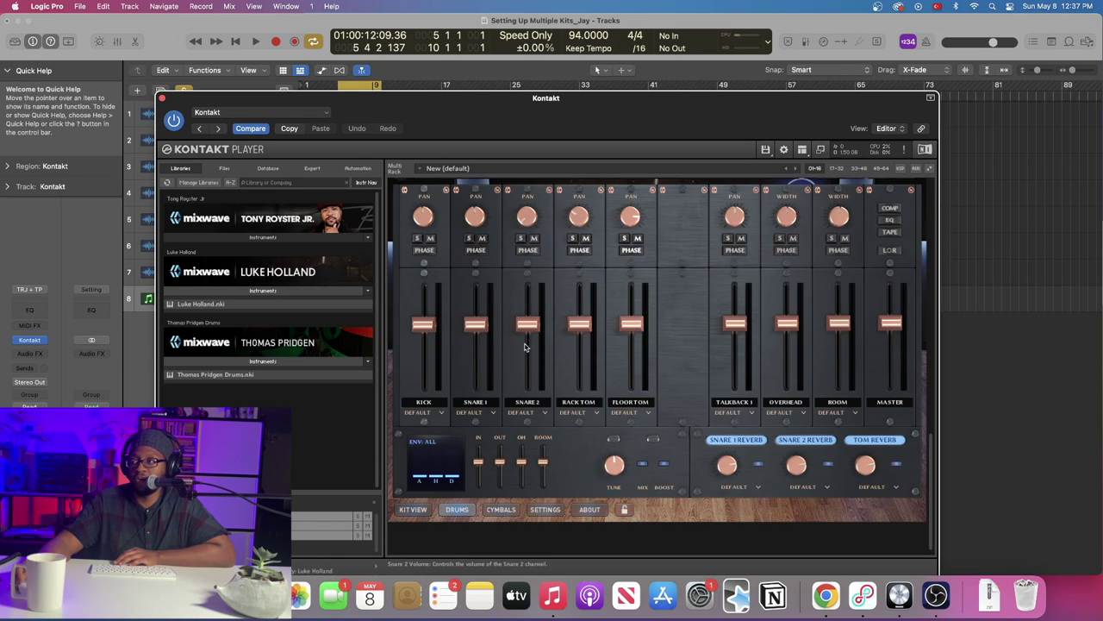
{"action": "left_click_drag", "start_coordinate": [480, 330], "coordinate": [480, 347]}
{"action": "key", "text": "space"}
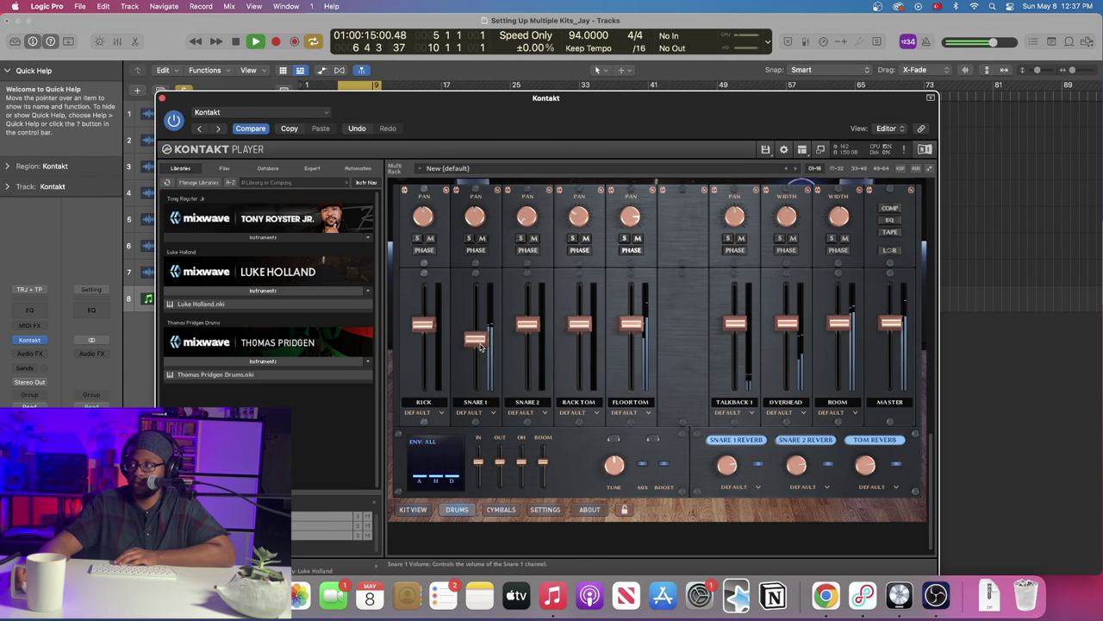
{"action": "key", "text": "space"}
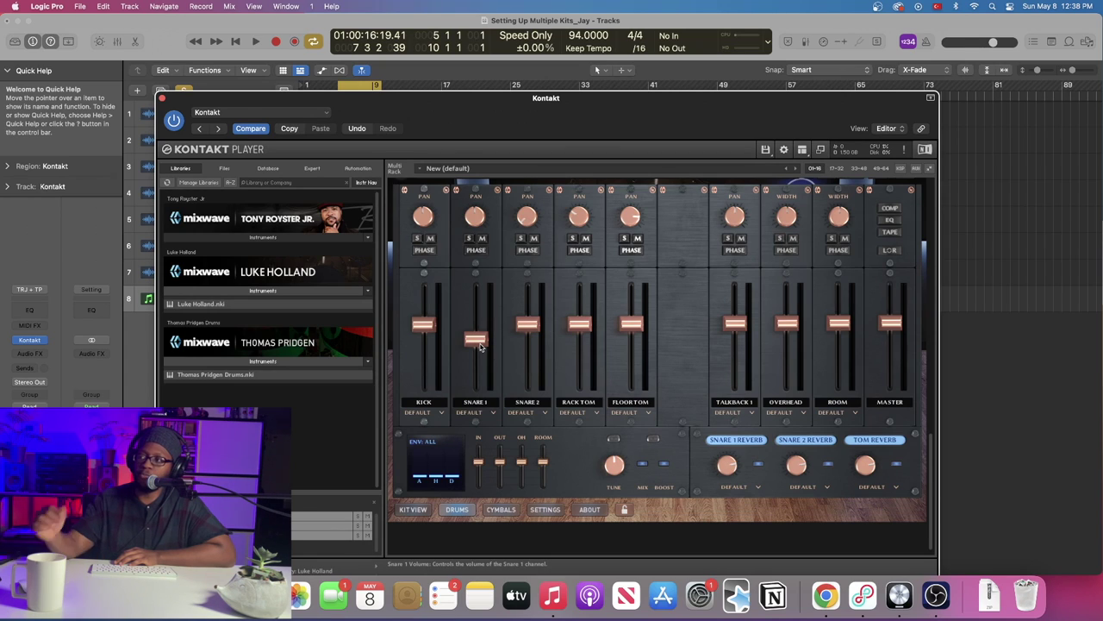
Mute the Overhead channels in the Thomas Pridgen and Luke Holland drum mixers and listen to the loop.
{"action": "left_click", "coordinate": [413, 510]}
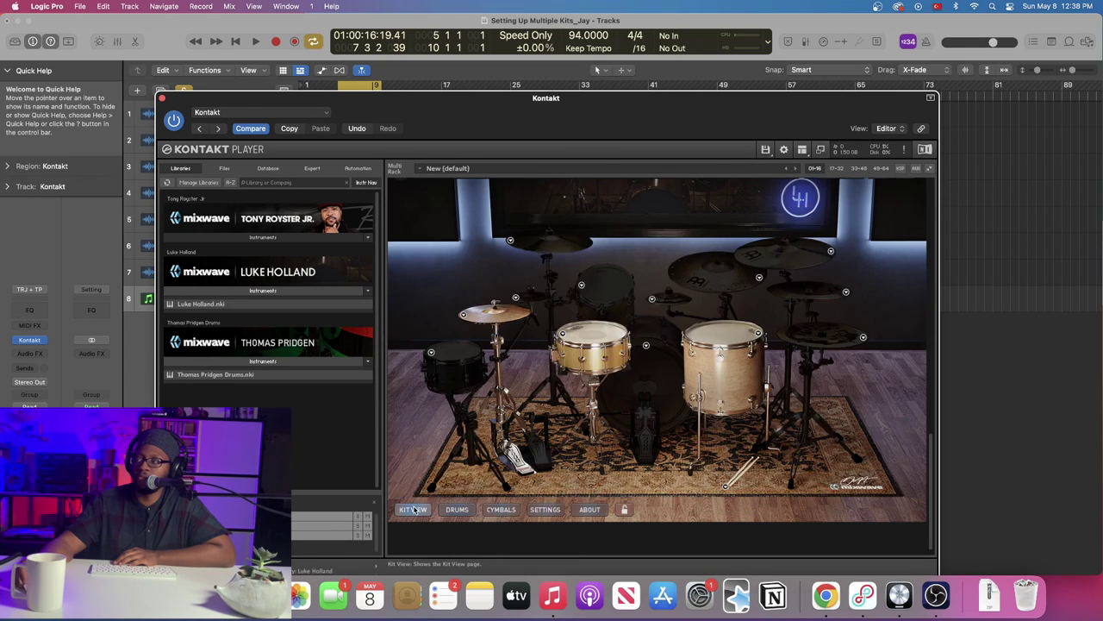
{"action": "scroll", "coordinate": [878, 223], "scroll_direction": "up", "scroll_amount": 10}
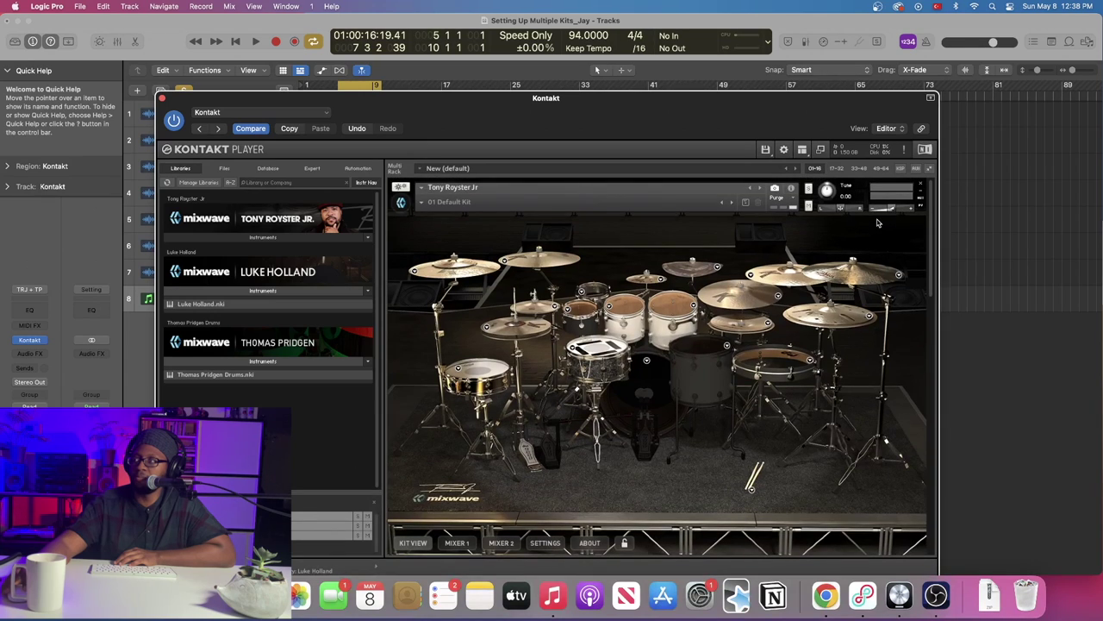
{"action": "scroll", "coordinate": [603, 388], "scroll_direction": "down", "scroll_amount": 10}
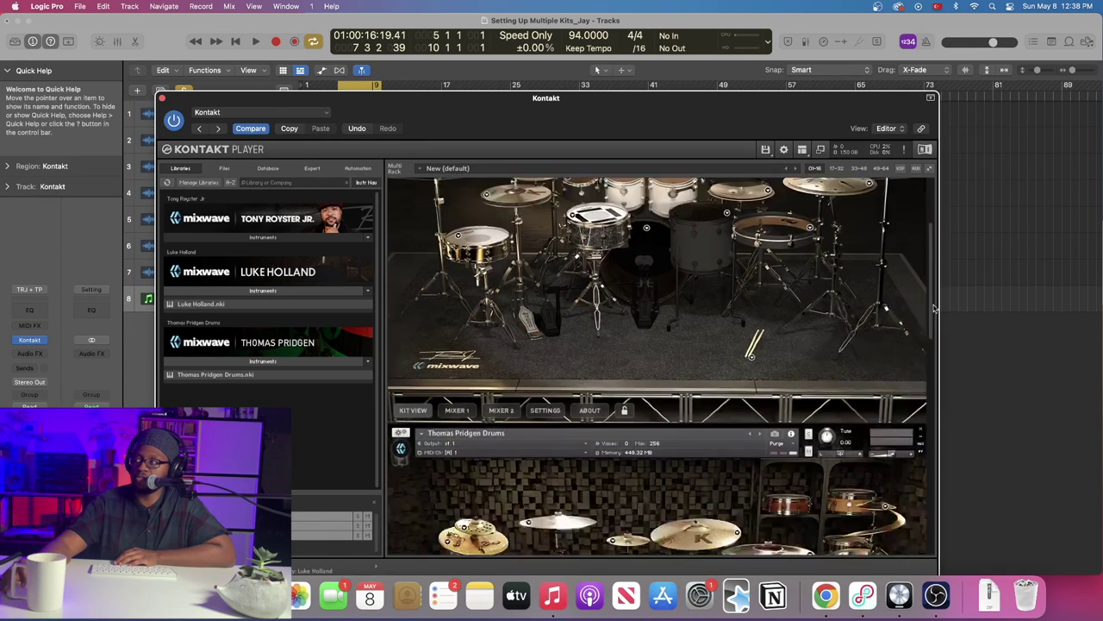
{"action": "left_click", "coordinate": [454, 505]}
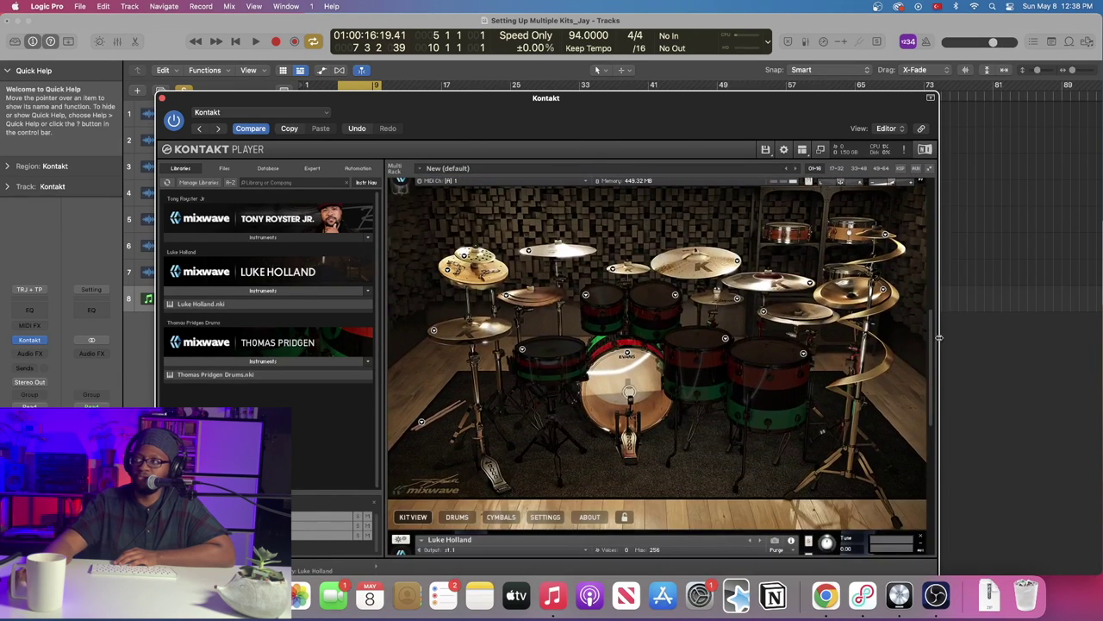
{"action": "left_click", "coordinate": [457, 517]}
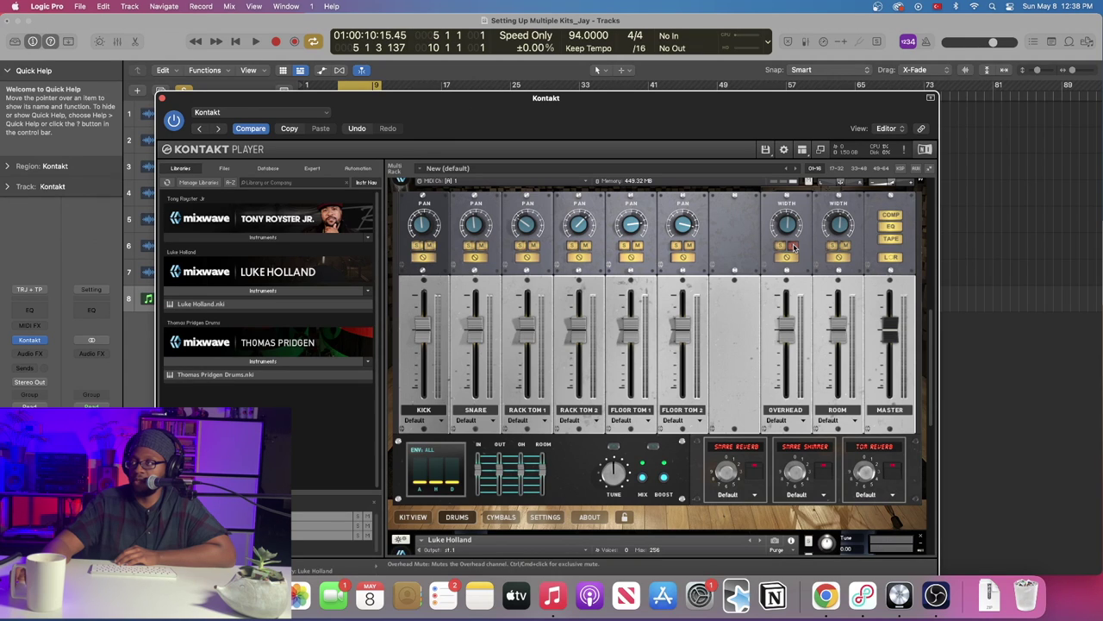
{"action": "scroll", "coordinate": [794, 248], "scroll_direction": "up", "scroll_amount": 2}
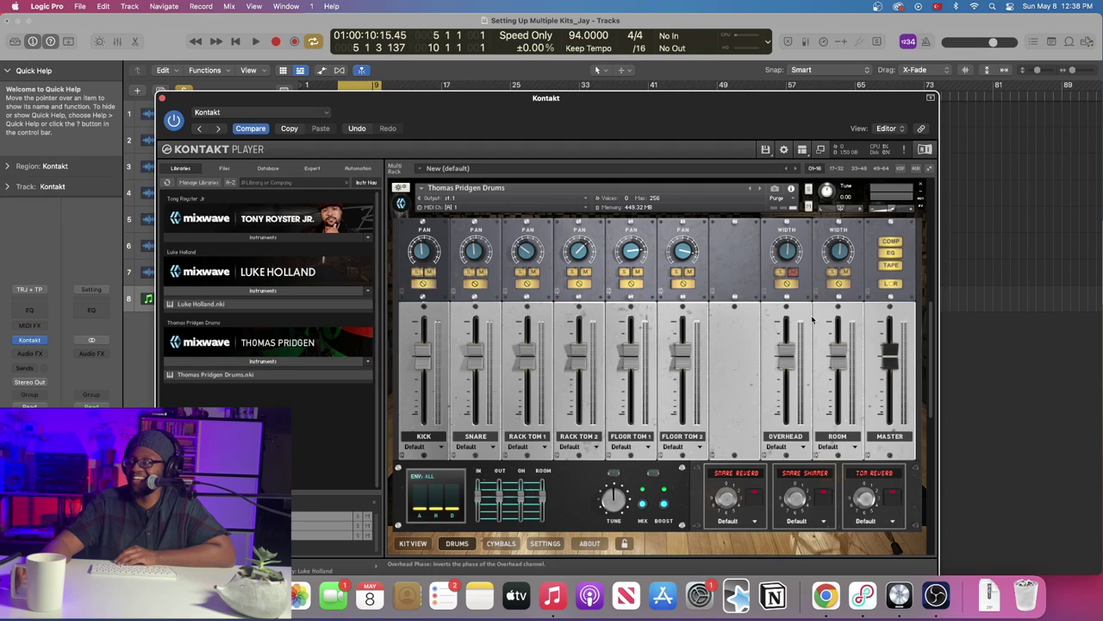
{"action": "key", "text": "space"}
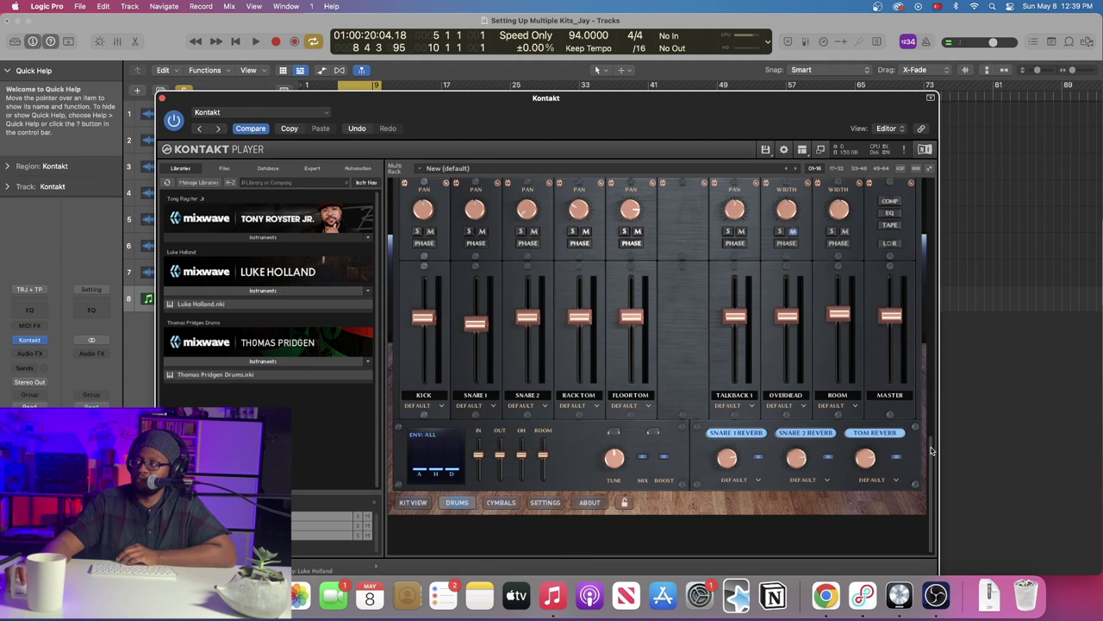
Lower the Room volume in the Luke Holland drum mixer while the loop plays.
{"action": "scroll", "coordinate": [931, 450], "scroll_direction": "up", "scroll_amount": 3}
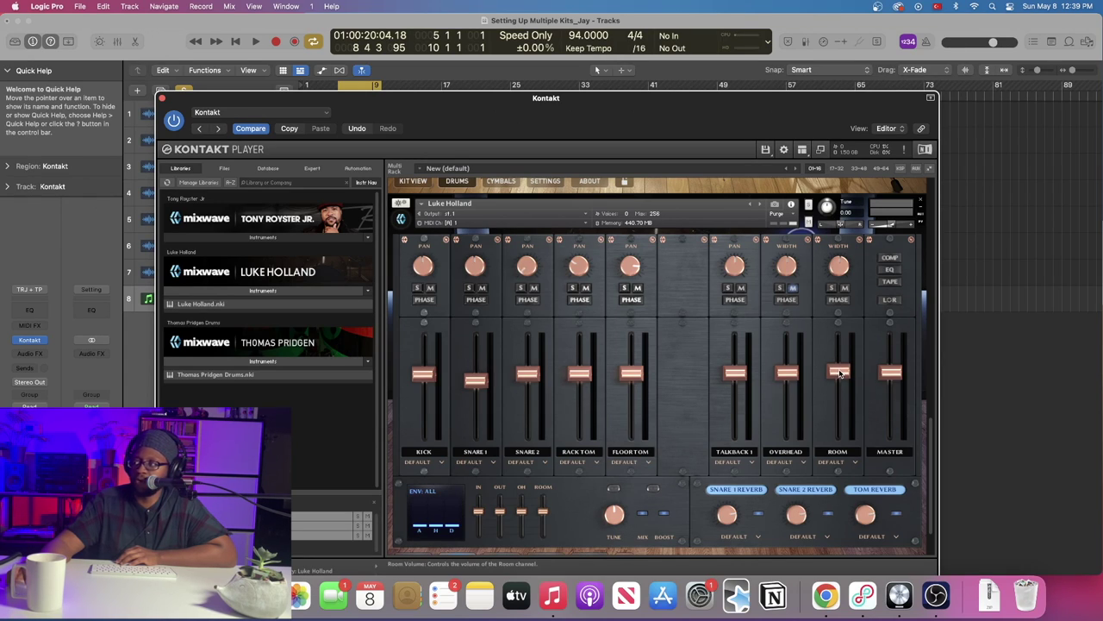
{"action": "key", "text": "space"}
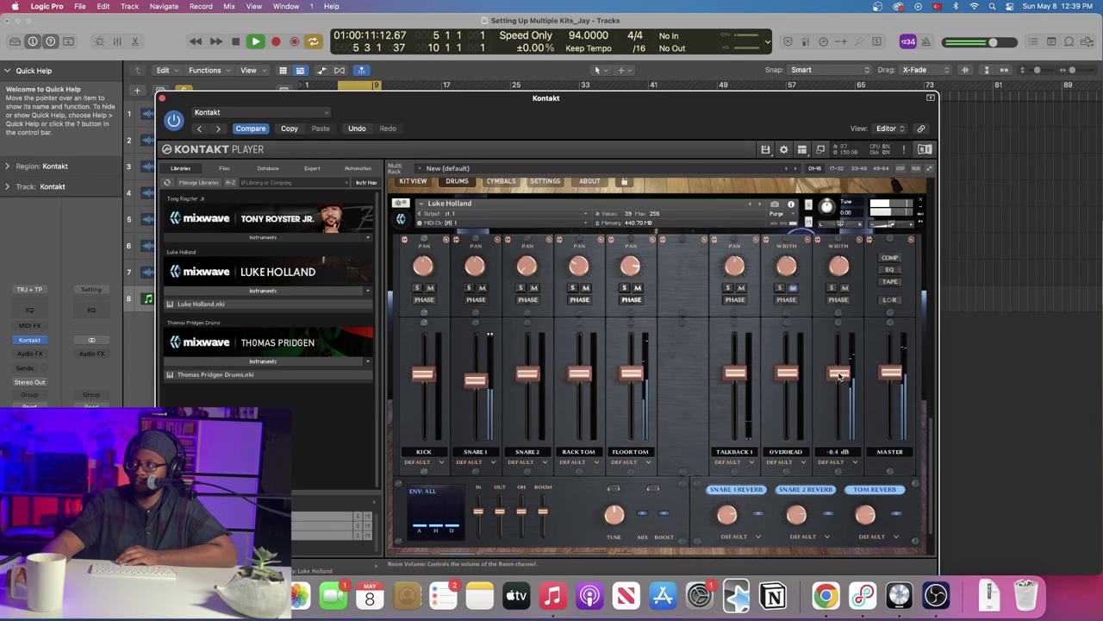
{"action": "left_click_drag", "start_coordinate": [839, 376], "coordinate": [836, 390]}
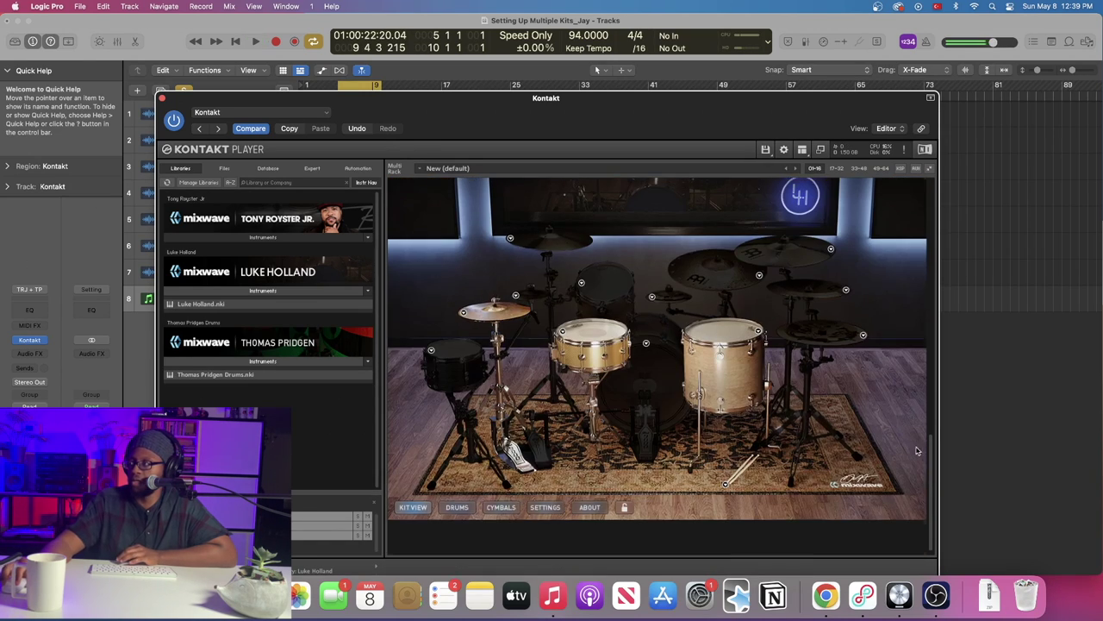
Return the Thomas Pridgen instrument to its kit view, unload all its cymbals including the Spiral Crash, and play the loop.
{"action": "scroll", "coordinate": [860, 399], "scroll_direction": "up", "scroll_amount": 3}
{"action": "scroll", "coordinate": [860, 398], "scroll_direction": "up", "scroll_amount": 2}
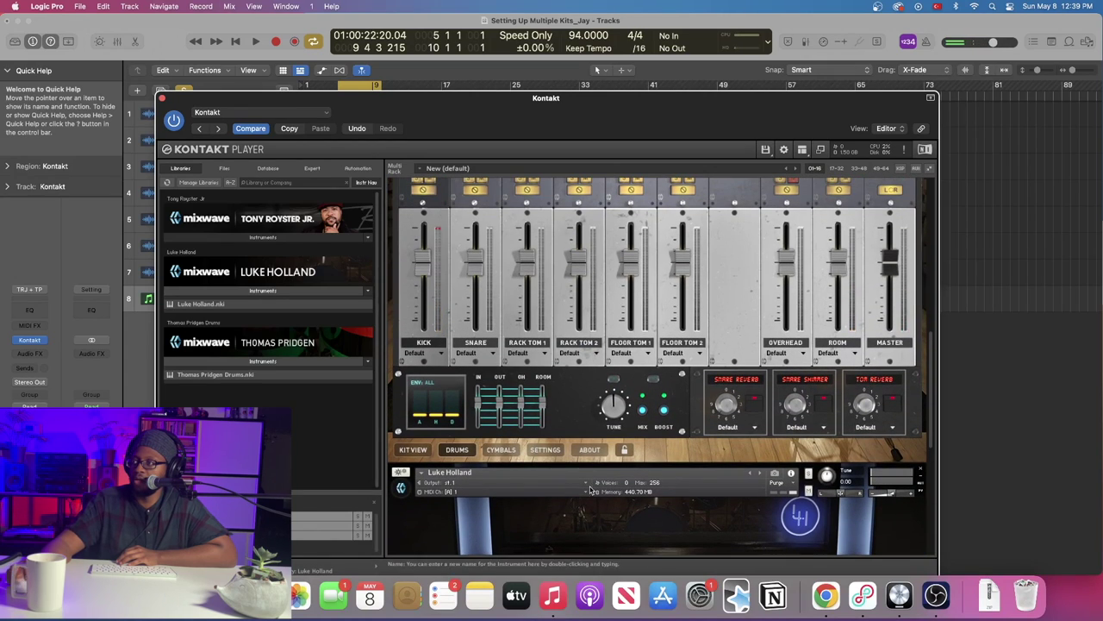
{"action": "left_click", "coordinate": [413, 449]}
{"action": "left_click_drag", "start_coordinate": [931, 405], "coordinate": [929, 358]}
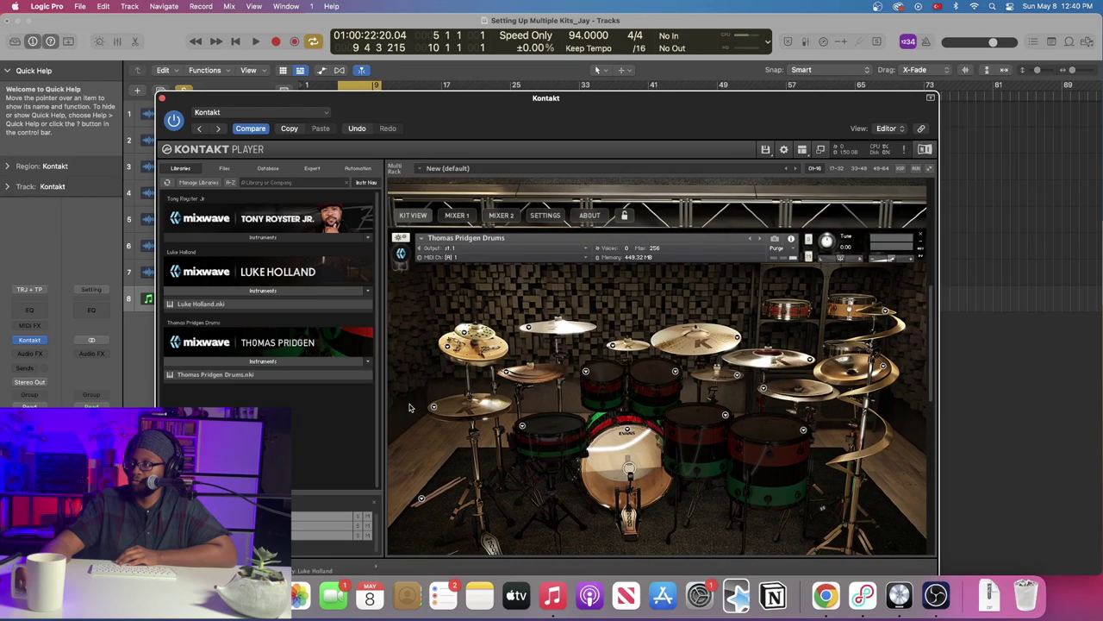
{"action": "left_click", "coordinate": [764, 389]}
{"action": "left_click", "coordinate": [775, 397]}
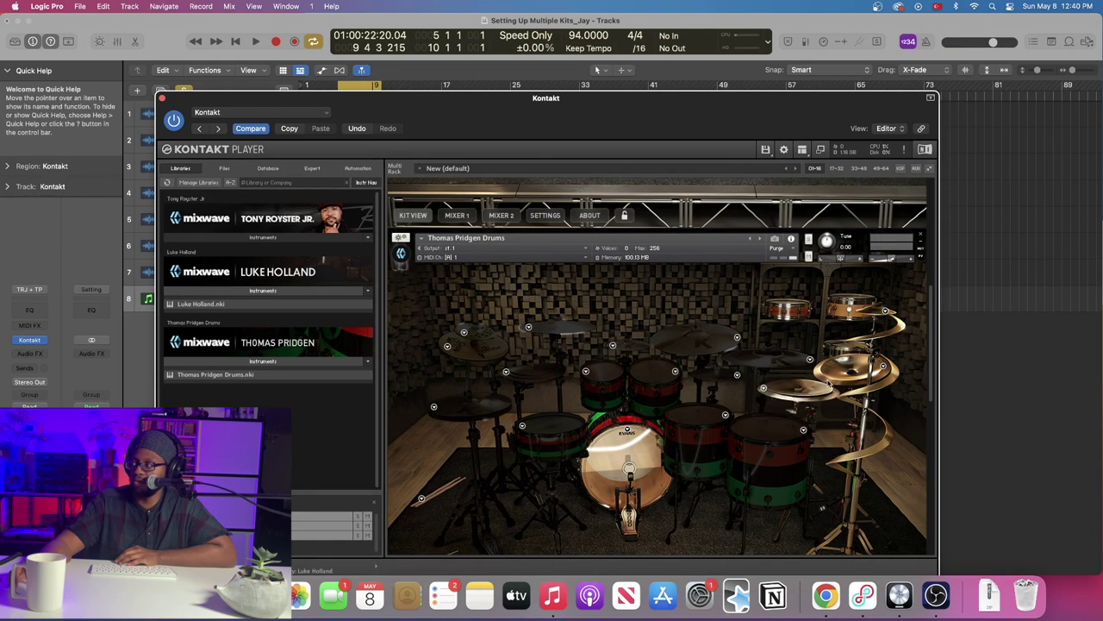
{"action": "left_click", "coordinate": [882, 366]}
{"action": "left_click", "coordinate": [887, 381]}
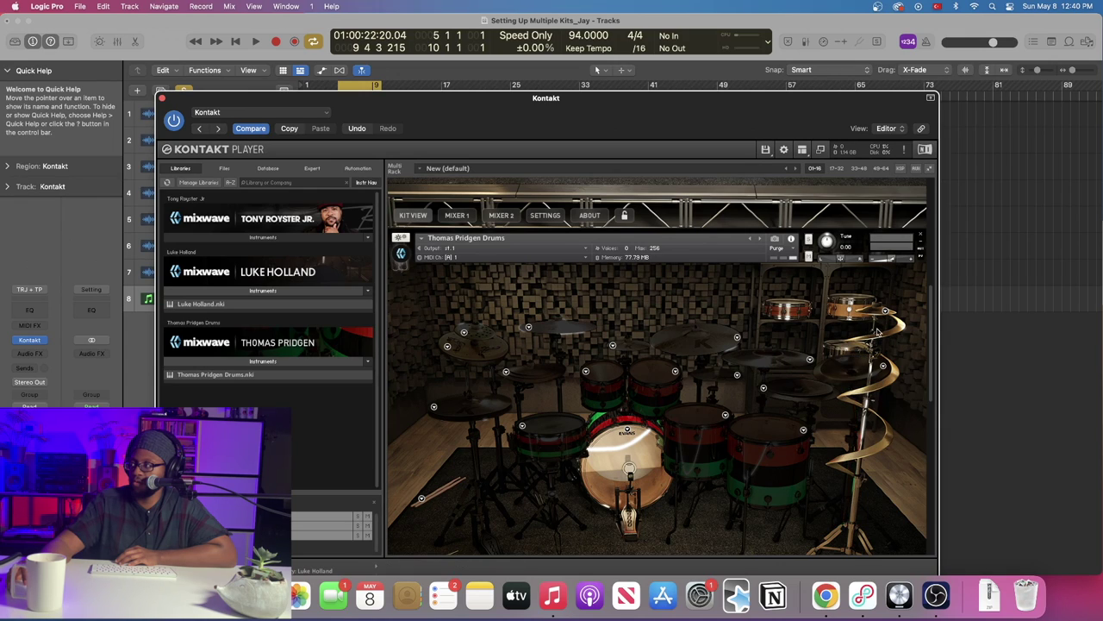
{"action": "left_click", "coordinate": [886, 311]}
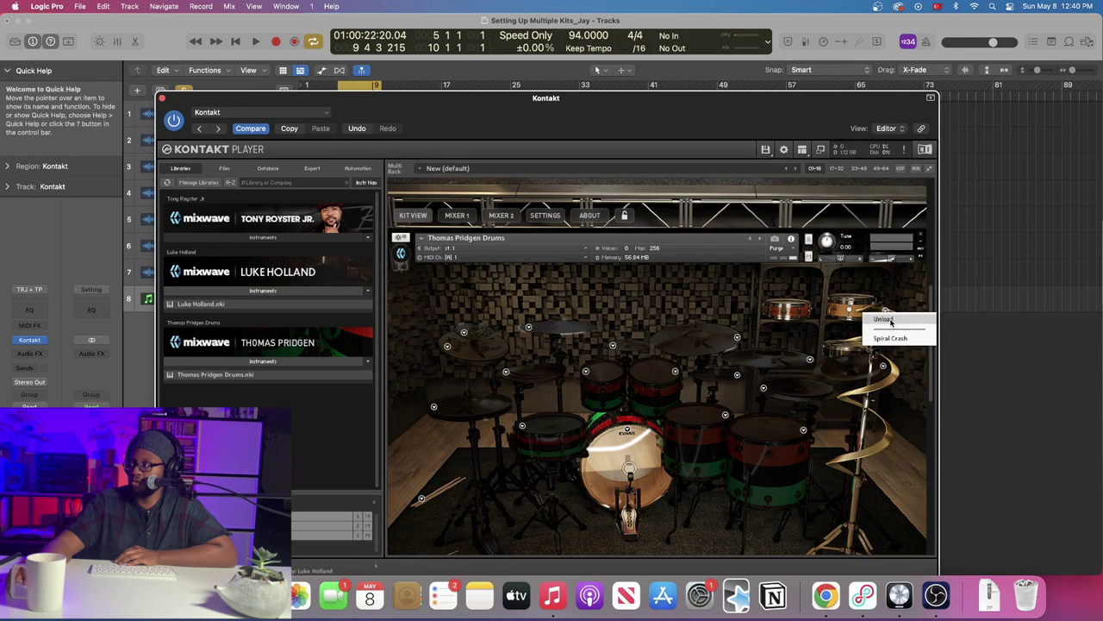
{"action": "left_click", "coordinate": [897, 331]}
{"action": "key", "text": "space"}
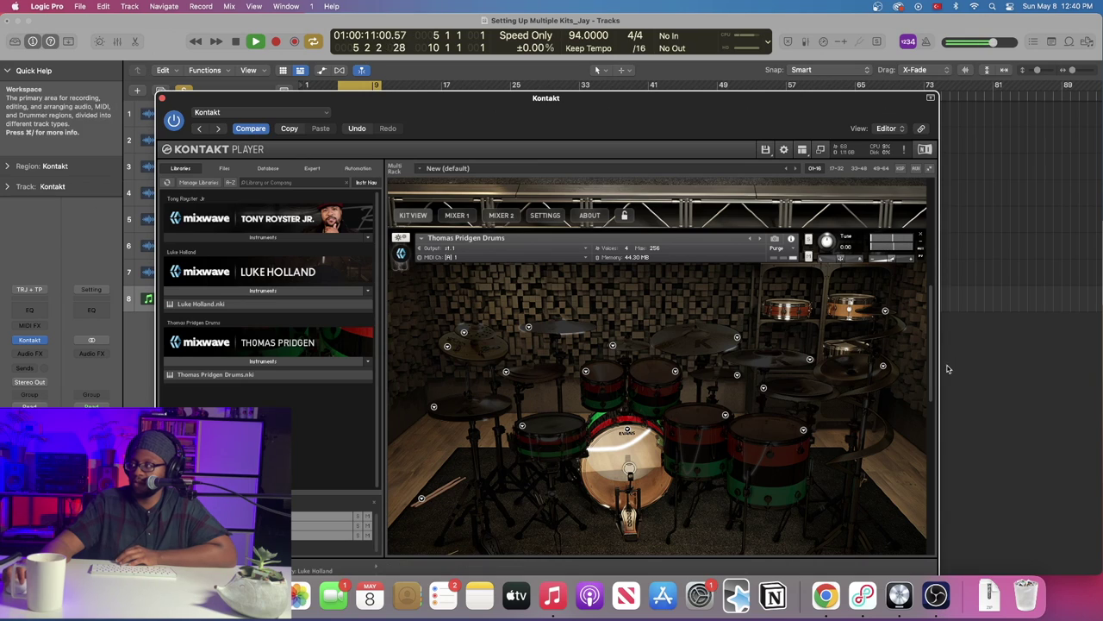
Load Crash 1 and three more large cymbals in the Luke Holland kit and open its drum mixer.
{"action": "left_click_drag", "start_coordinate": [930, 368], "coordinate": [924, 264]}
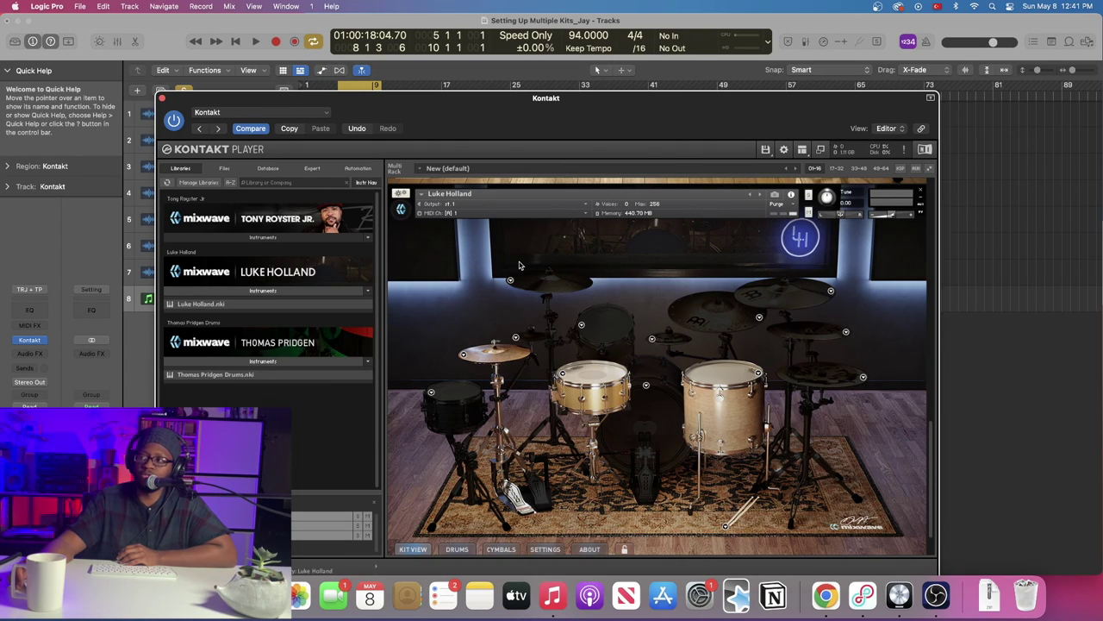
{"action": "left_click", "coordinate": [511, 281]}
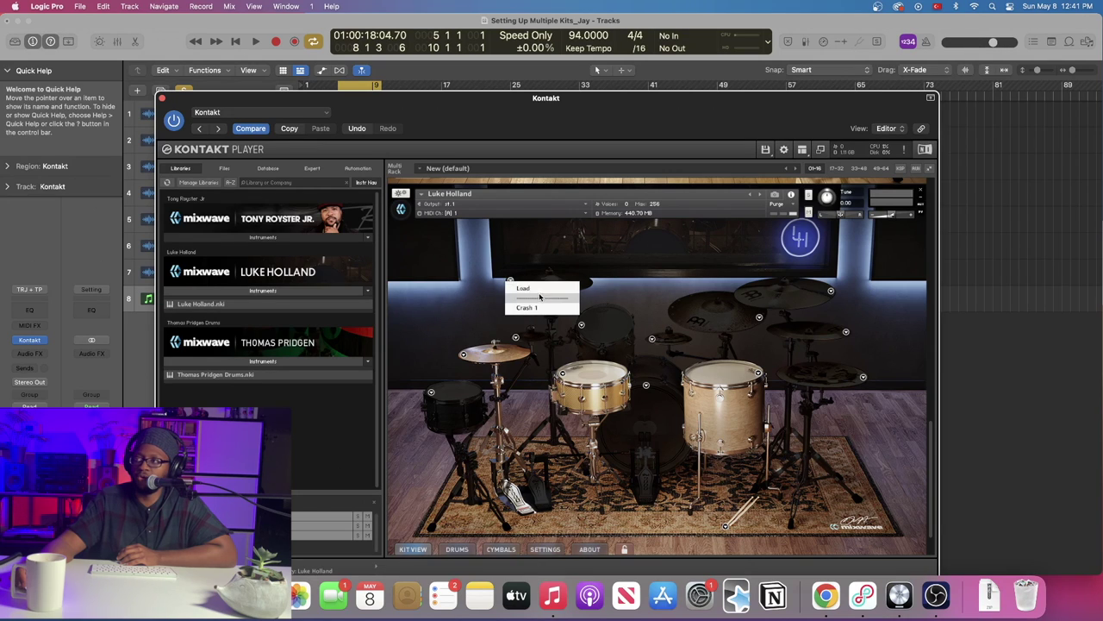
{"action": "left_click", "coordinate": [540, 290]}
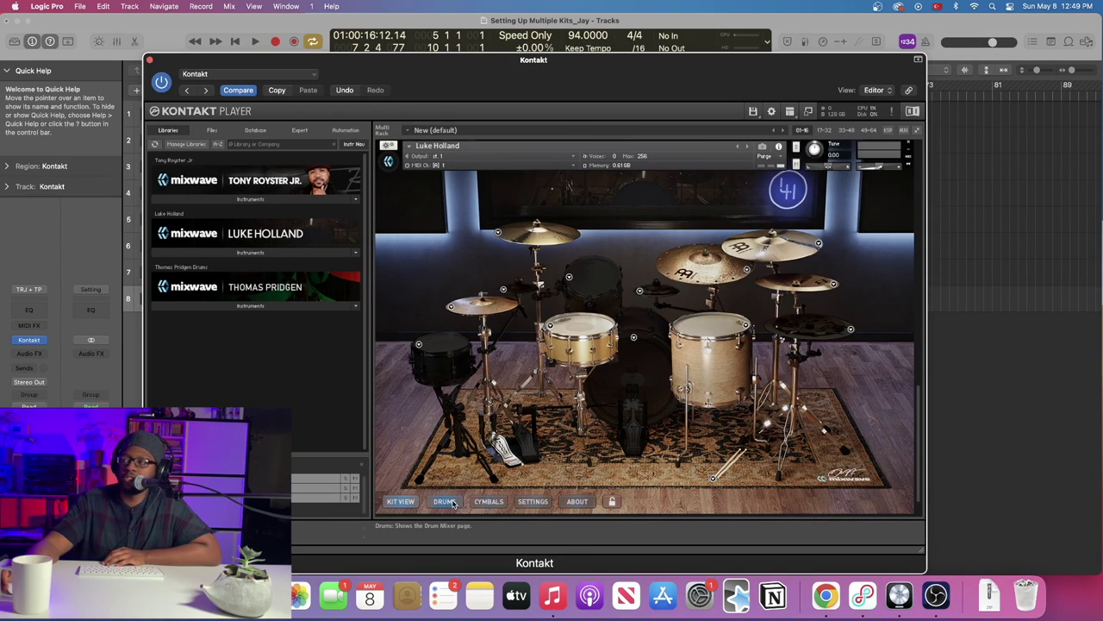
{"action": "left_click", "coordinate": [445, 502]}
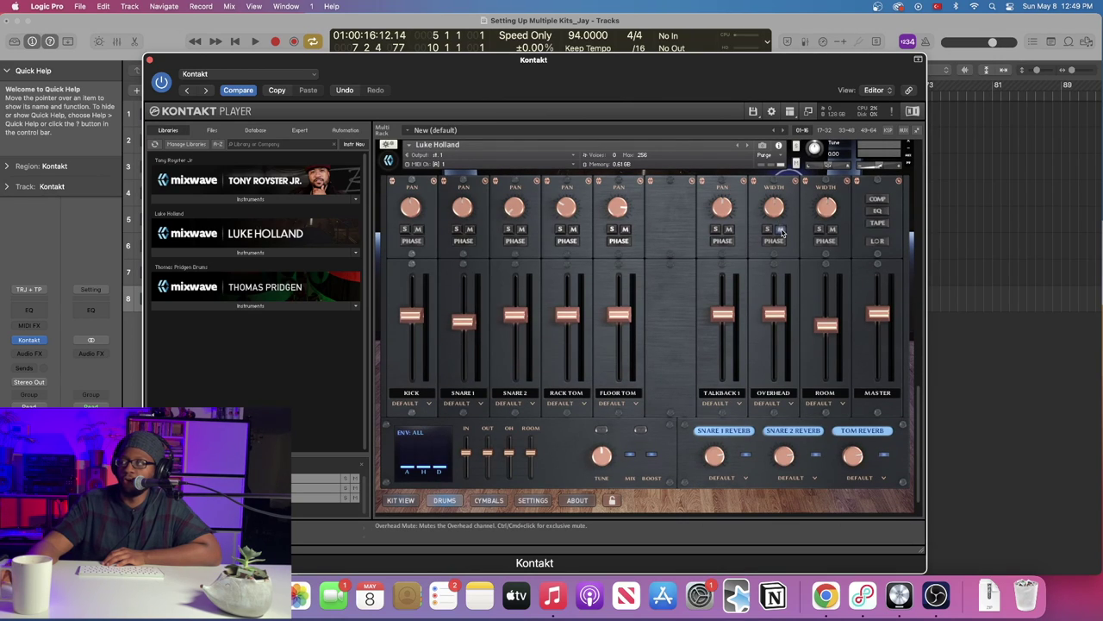
Turn off solo on the TRJ + TP drum track and listen to the combined kit with the full mix in the loop range.
{"action": "key", "text": "space"}
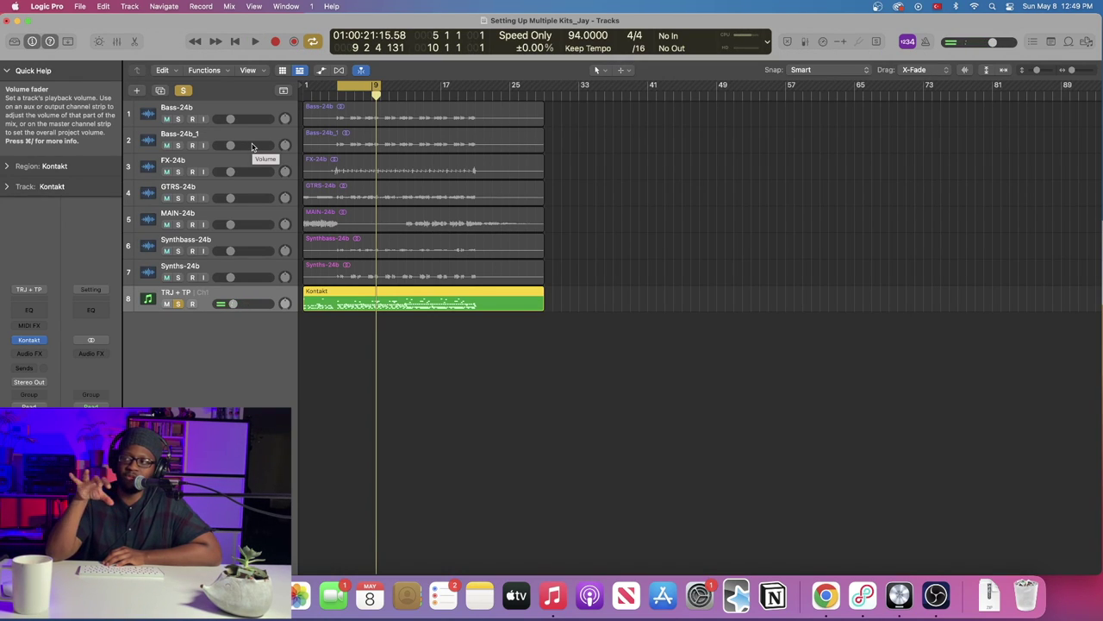
{"action": "left_click", "coordinate": [178, 304]}
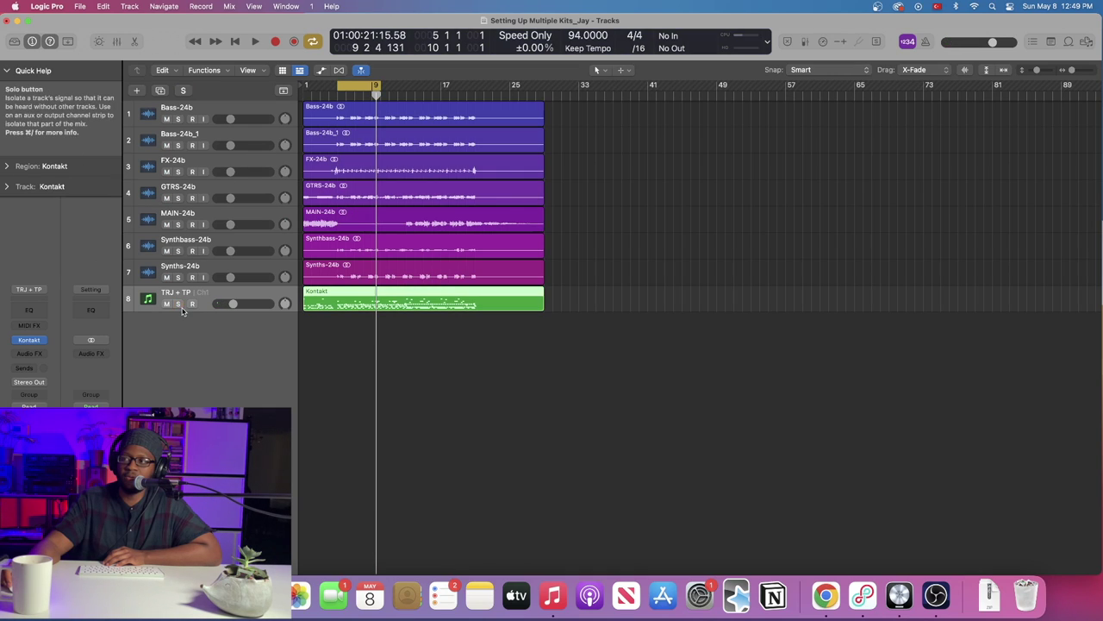
{"action": "key", "text": "Return"}
{"action": "double_click", "coordinate": [340, 84]}
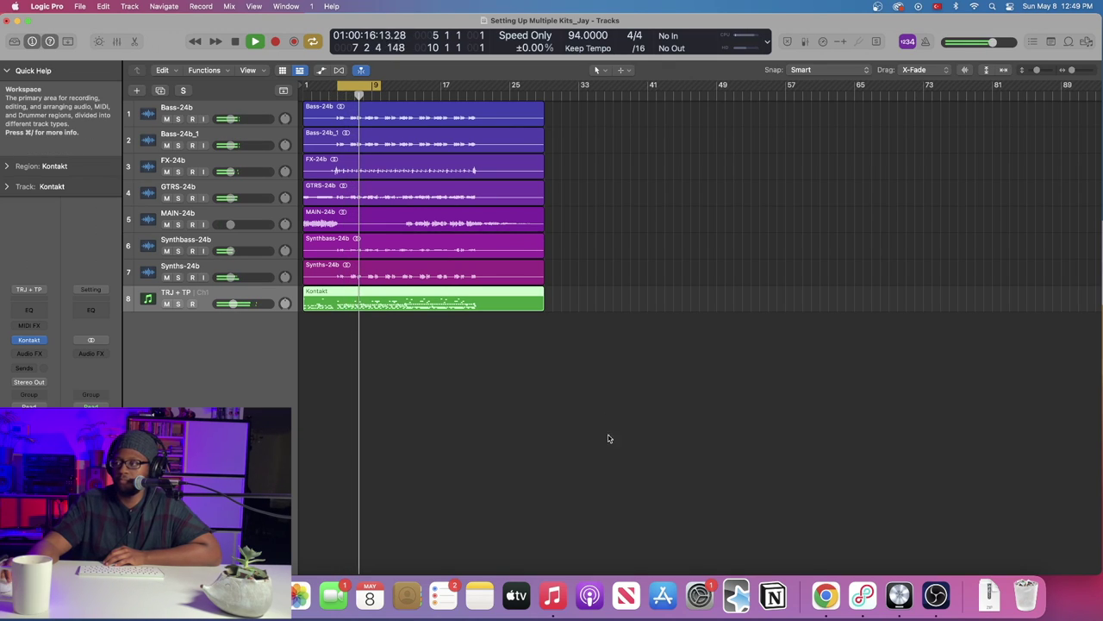
{"action": "key", "text": "space"}
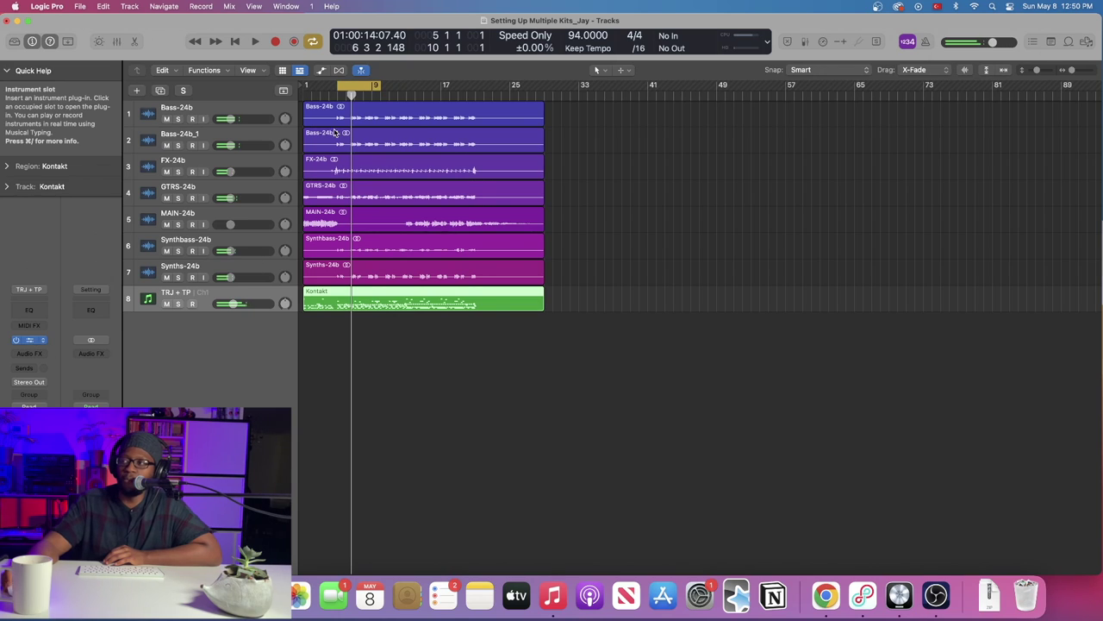
Reopen the Kontakt instrument below the timeline ruler, turn off loop cycling, and resume playback of the full mix.
{"action": "left_click", "coordinate": [28, 339]}
{"action": "left_click_drag", "start_coordinate": [345, 54], "coordinate": [350, 149]}
{"action": "left_click", "coordinate": [350, 82]}
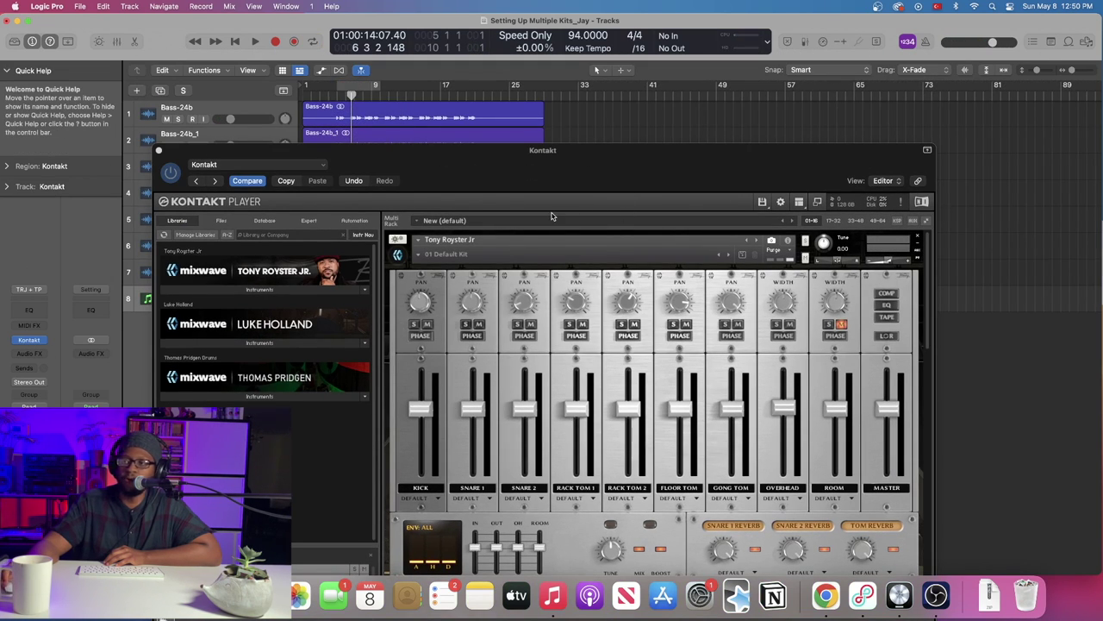
{"action": "key", "text": "space"}
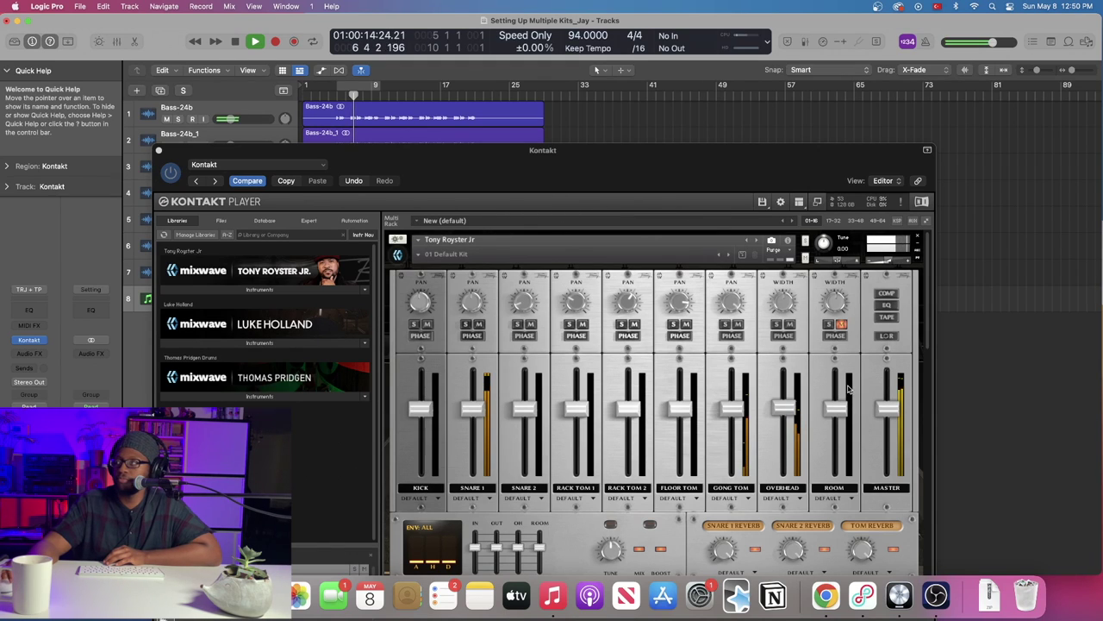
Raise the Room fader in the Luke Holland drum mixer to -1.9 dB while the song plays.
{"action": "left_click_drag", "start_coordinate": [928, 405], "coordinate": [937, 505]}
{"action": "scroll", "coordinate": [830, 428], "scroll_direction": "down", "scroll_amount": 5}
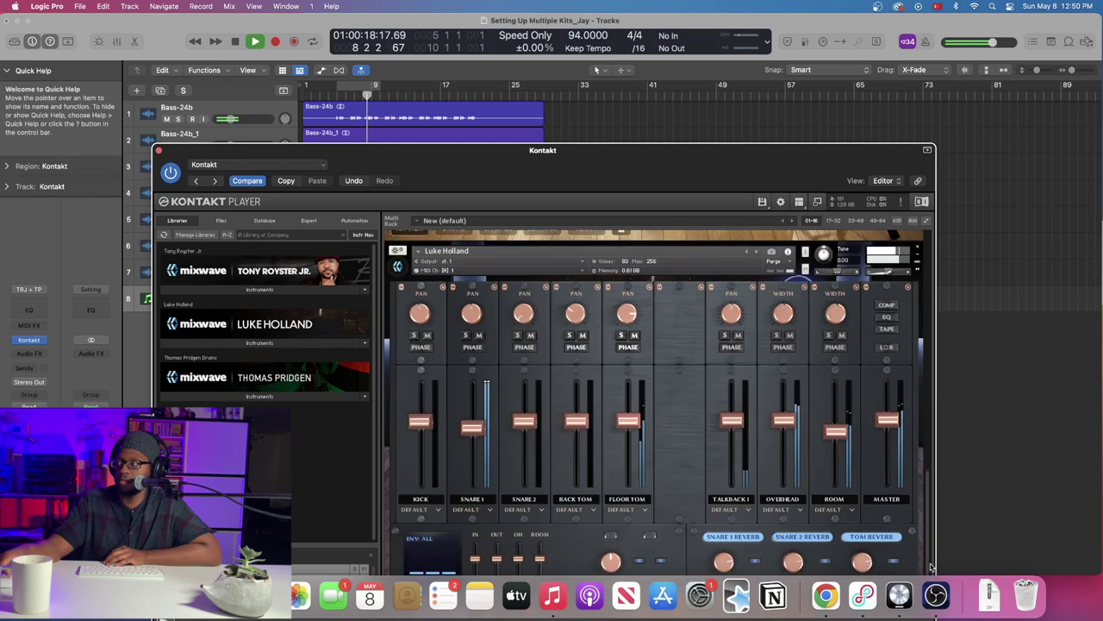
{"action": "left_click_drag", "start_coordinate": [835, 428], "coordinate": [836, 430]}
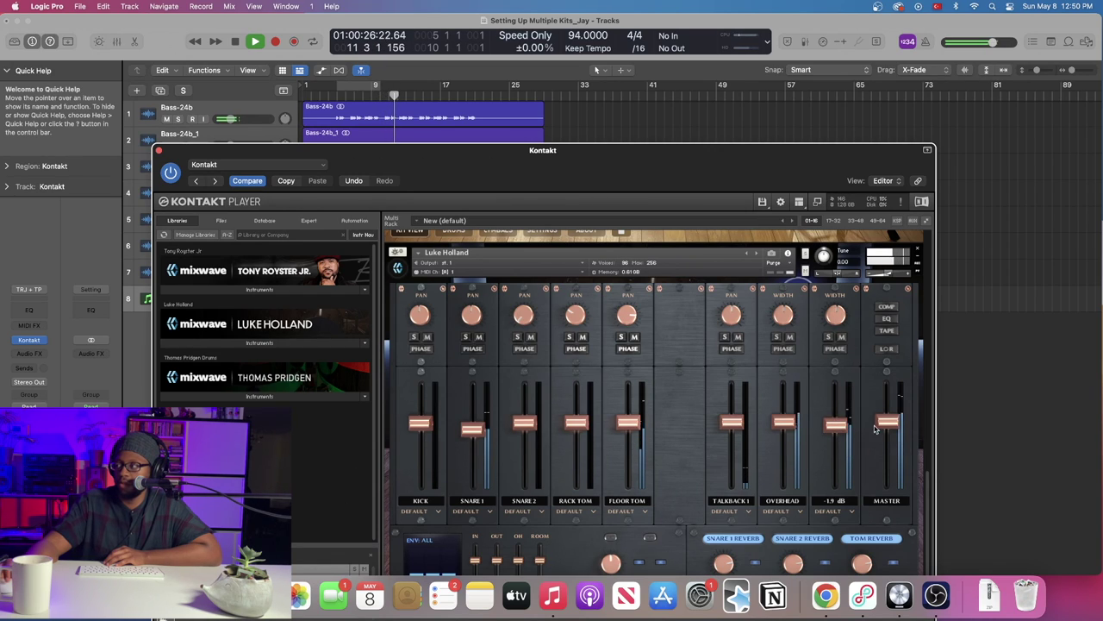